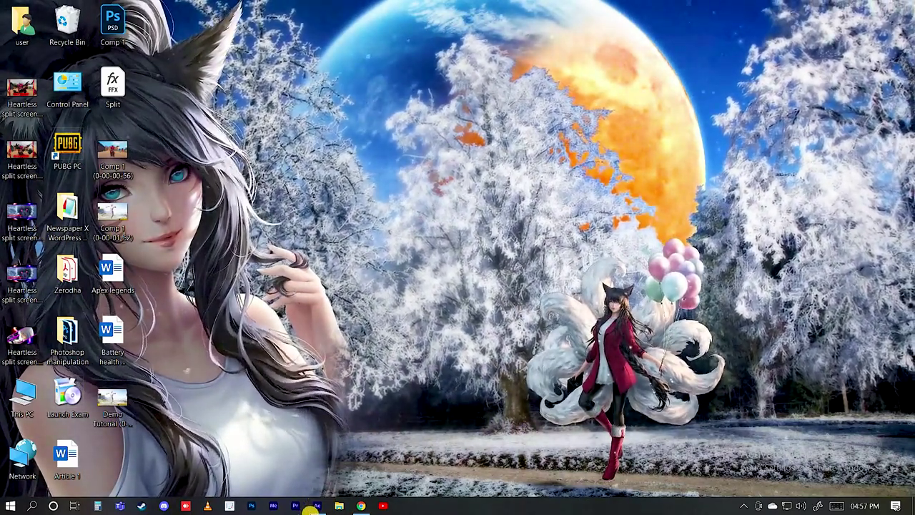
Step: Restore the After Effects window showing the 'MAsk Transition.aep' project
{"action": "left_click", "coordinate": [317, 505]}
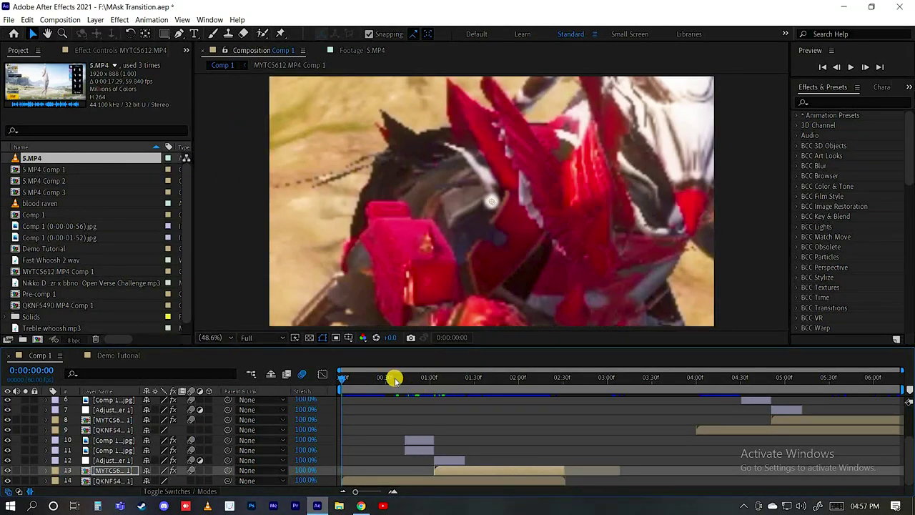
{"action": "left_click_drag", "start_coordinate": [398, 379], "coordinate": [408, 386]}
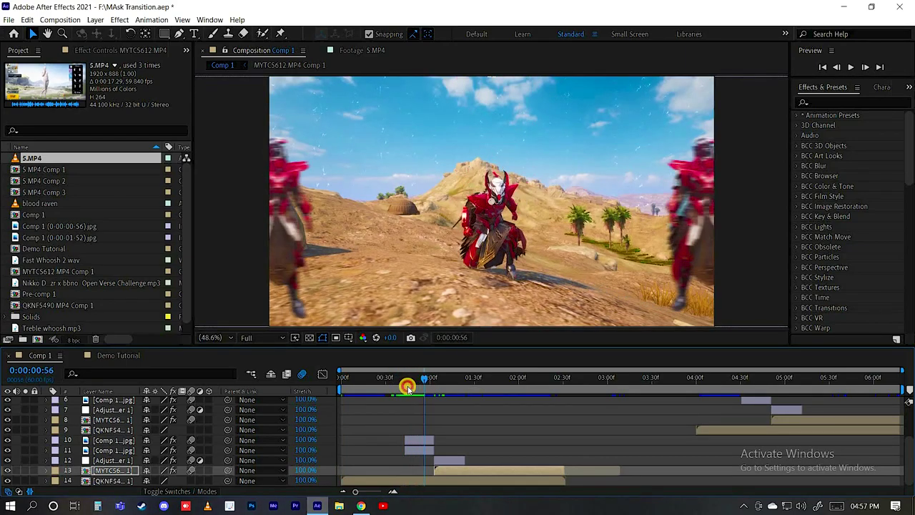
{"action": "mouse_move", "coordinate": [408, 386]}
{"action": "left_mouse_down"}
{"action": "mouse_move", "coordinate": [491, 393]}
{"action": "mouse_move", "coordinate": [374, 391]}
{"action": "mouse_move", "coordinate": [448, 391]}
{"action": "left_mouse_up"}
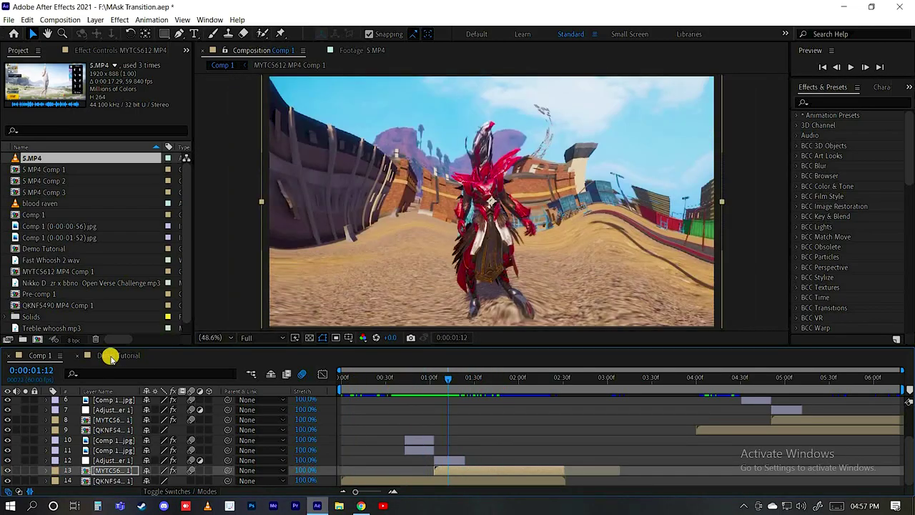
Step: Add 5.MP4 to the Demo Tutorial timeline at 148% scale and move the time to 0:00:01:00
{"action": "key", "text": "shift+period"}
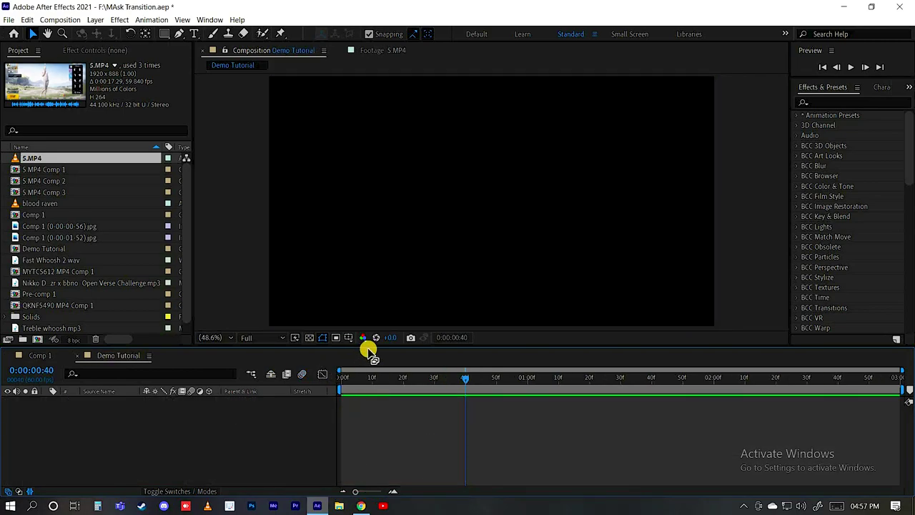
{"action": "left_click_drag", "start_coordinate": [371, 331], "coordinate": [372, 316]}
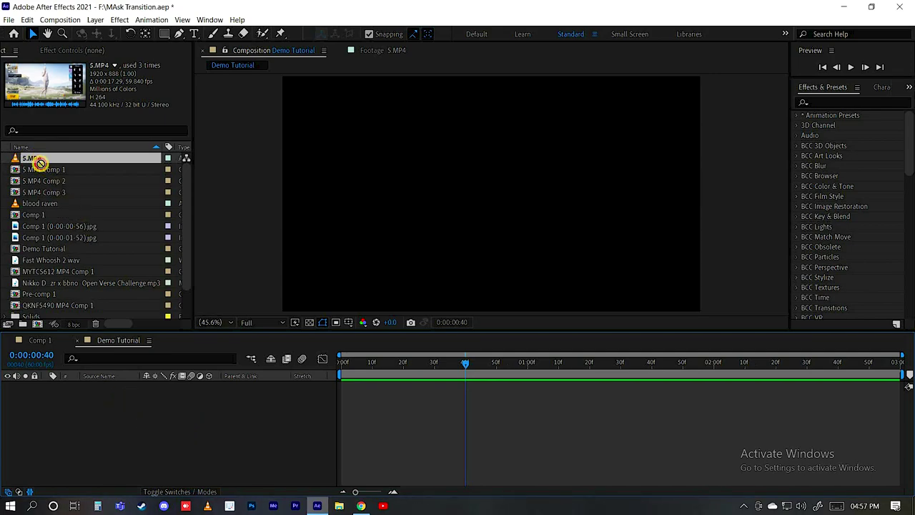
{"action": "left_click_drag", "start_coordinate": [55, 379], "coordinate": [61, 393]}
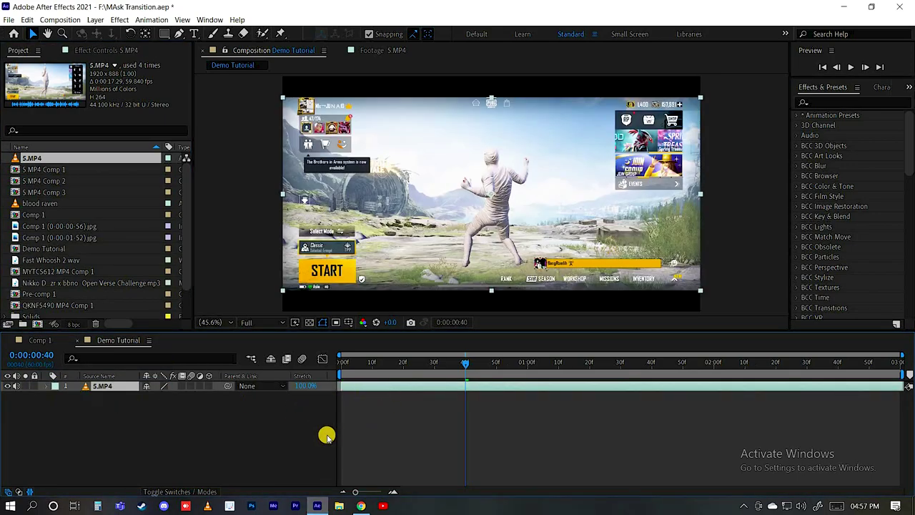
{"action": "key", "text": "s"}
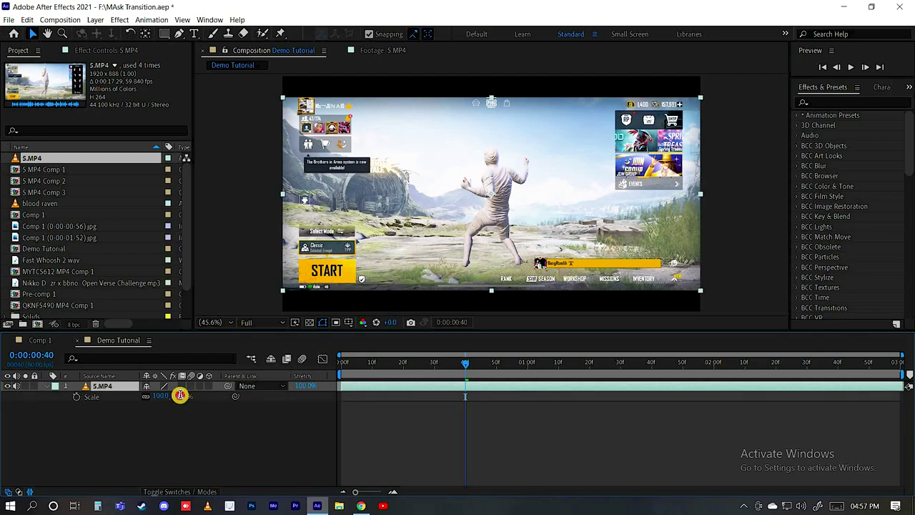
{"action": "left_click_drag", "start_coordinate": [180, 397], "coordinate": [173, 410]}
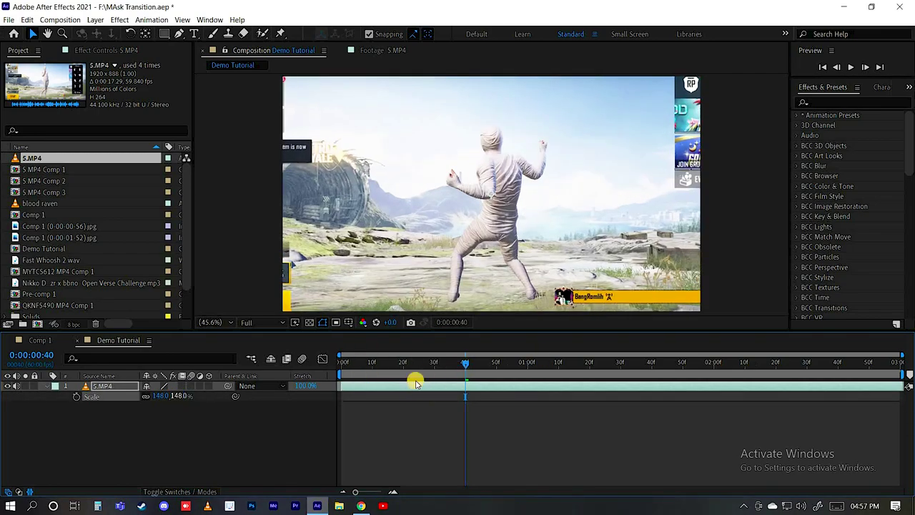
{"action": "left_click_drag", "start_coordinate": [488, 363], "coordinate": [527, 364]}
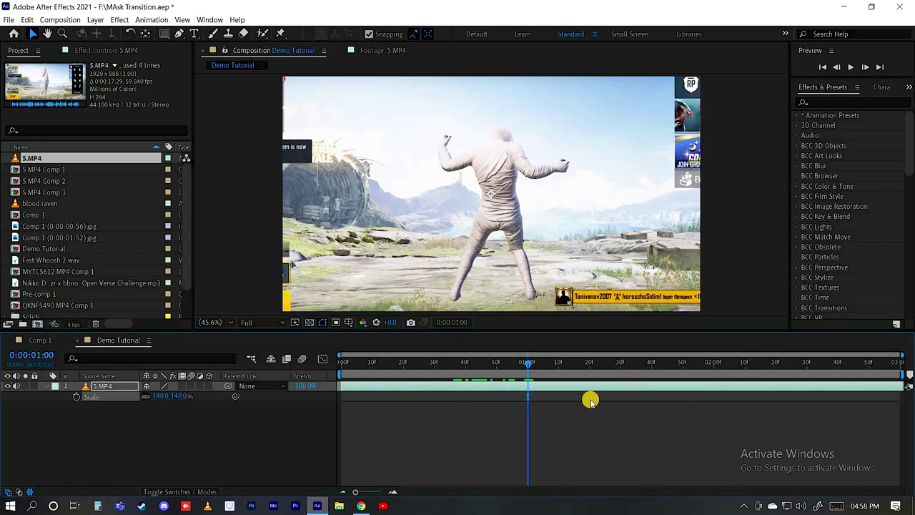
Step: Split 5.MP4 at 1:00 and 1:17, delete the middle piece, and slide the rest back to 1:00
{"action": "key", "text": "ctrl+shift+d"}
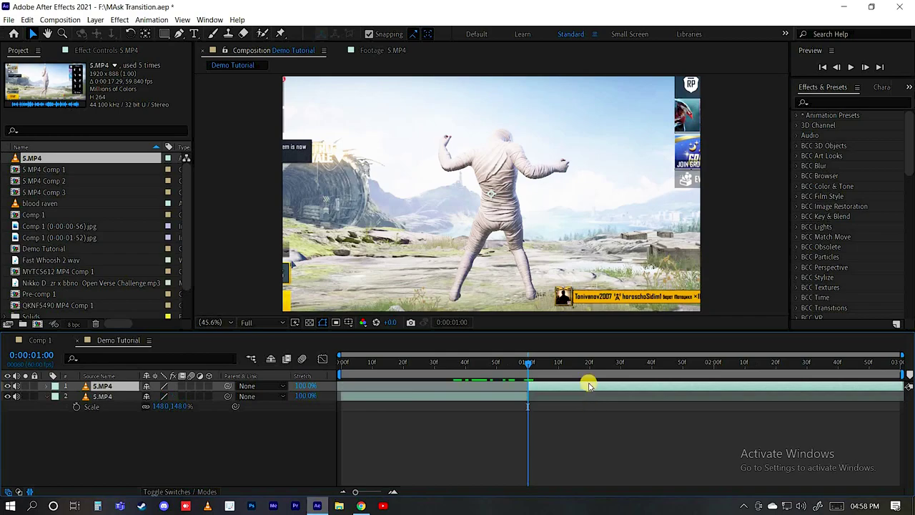
{"action": "mouse_move", "coordinate": [613, 367]}
{"action": "left_mouse_down"}
{"action": "mouse_move", "coordinate": [586, 371]}
{"action": "mouse_move", "coordinate": [598, 386]}
{"action": "left_mouse_up"}
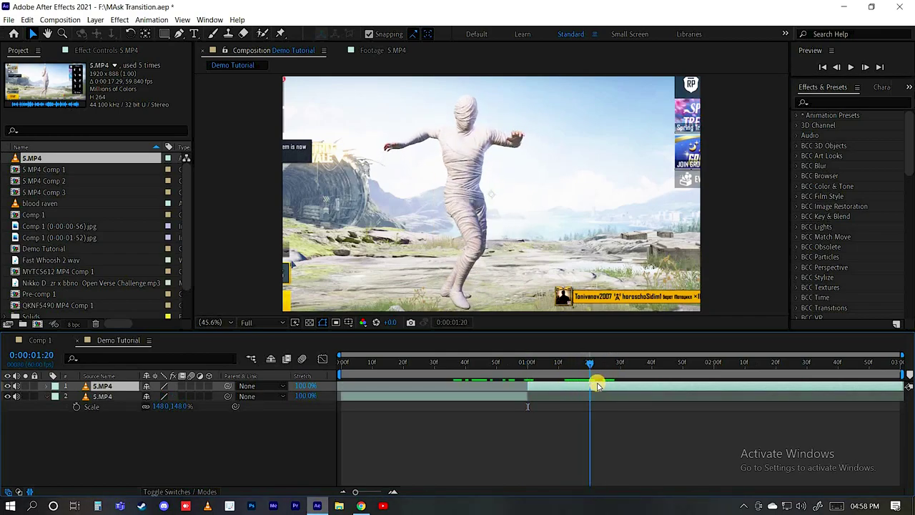
{"action": "key", "text": "ctrl+shift+d"}
{"action": "left_click", "coordinate": [559, 397]}
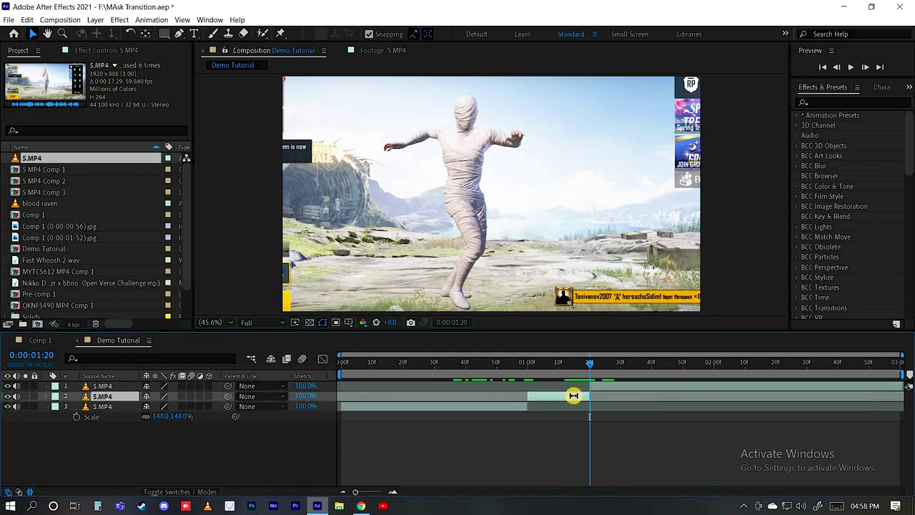
{"action": "key", "text": "Delete"}
{"action": "mouse_move", "coordinate": [608, 384]}
{"action": "left_mouse_down"}
{"action": "mouse_move", "coordinate": [549, 395]}
{"action": "mouse_move", "coordinate": [526, 363]}
{"action": "left_mouse_up"}
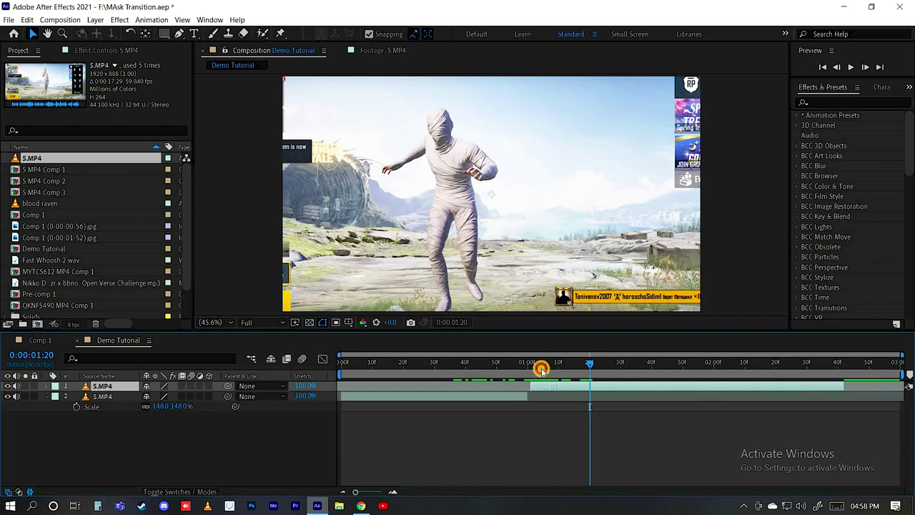
Step: Zoom the timeline in and set the current time to exactly 0:00:01:00
{"action": "left_click", "coordinate": [526, 363]}
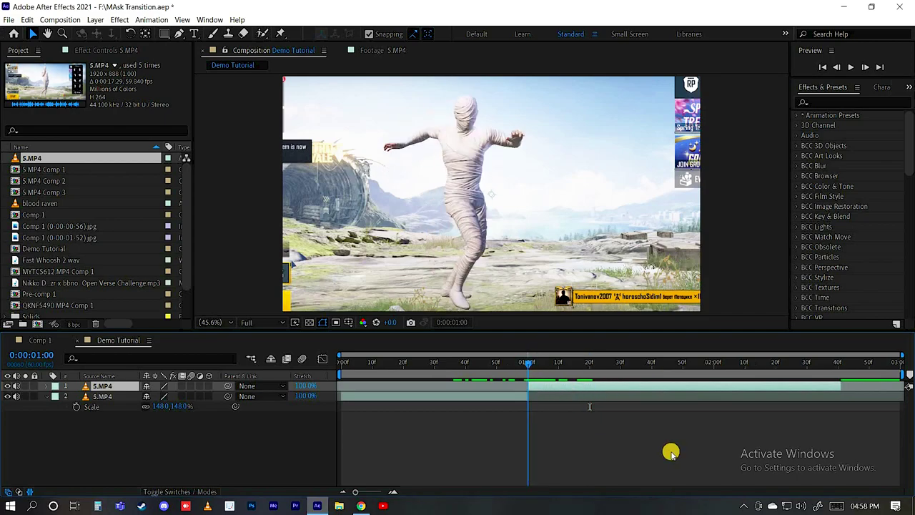
{"action": "left_click", "coordinate": [395, 491]}
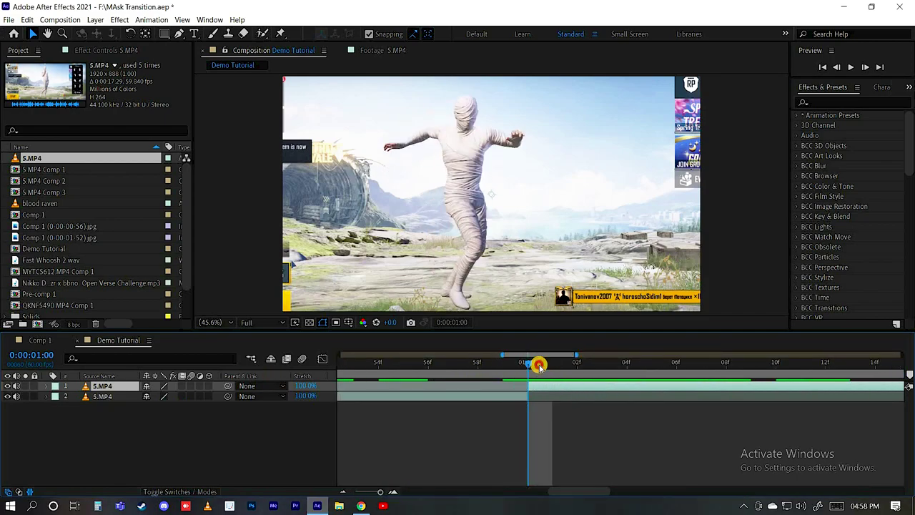
{"action": "left_click", "coordinate": [556, 367]}
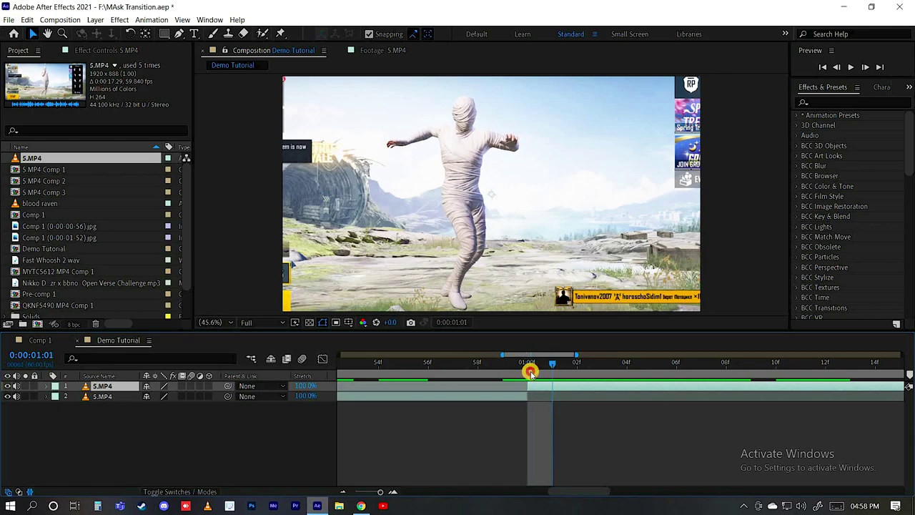
{"action": "left_click_drag", "start_coordinate": [545, 372], "coordinate": [527, 369]}
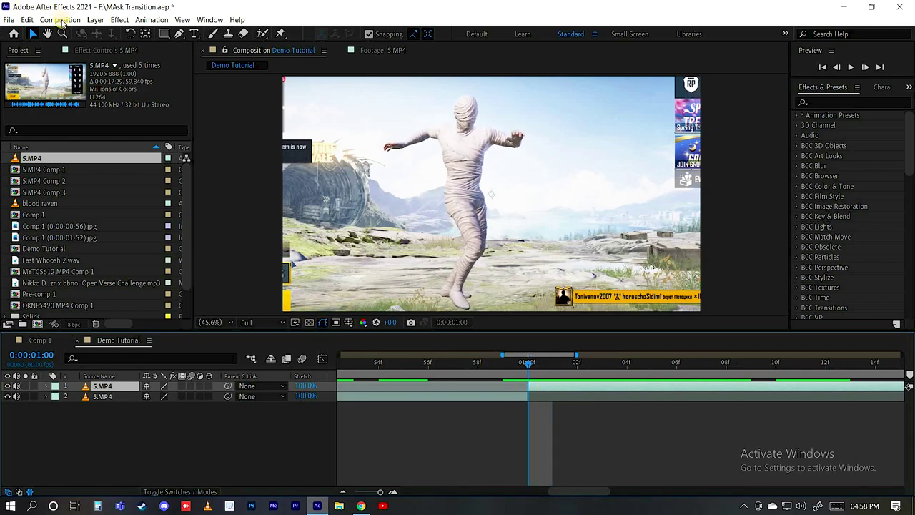
Step: Queue the Demo Tutorial frame at 0:00:01:00 to be saved as an image
{"action": "left_click", "coordinate": [63, 20]}
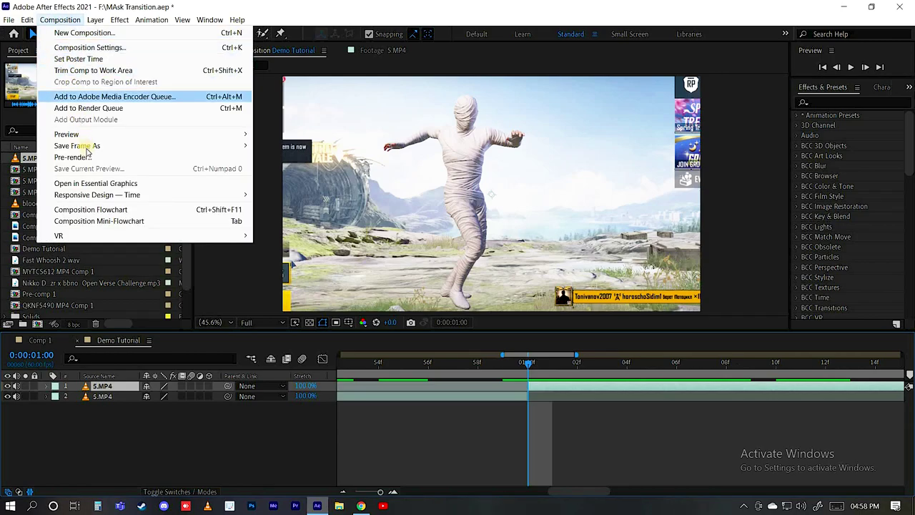
{"action": "mouse_move", "coordinate": [90, 146]}
{"action": "left_click", "coordinate": [328, 147]}
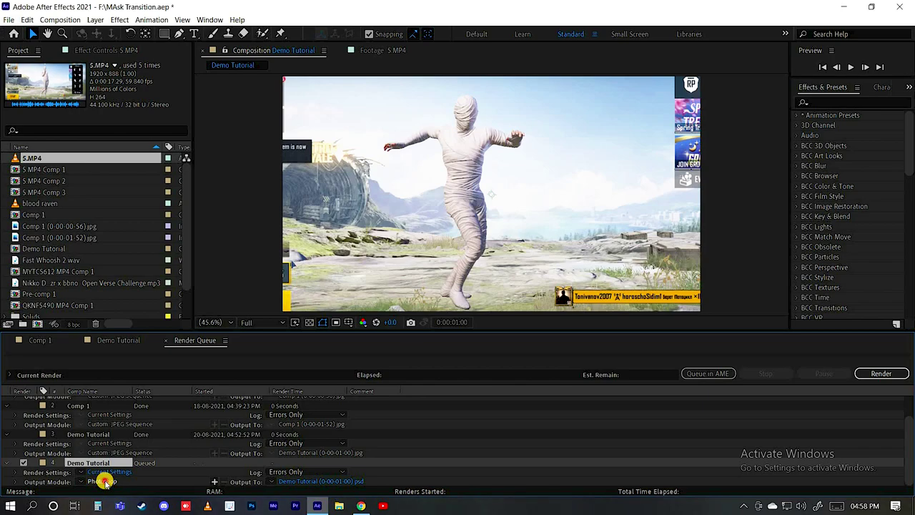
Step: Render the frame as a JPEG named 1111 and close the render queue
{"action": "left_click", "coordinate": [432, 105]}
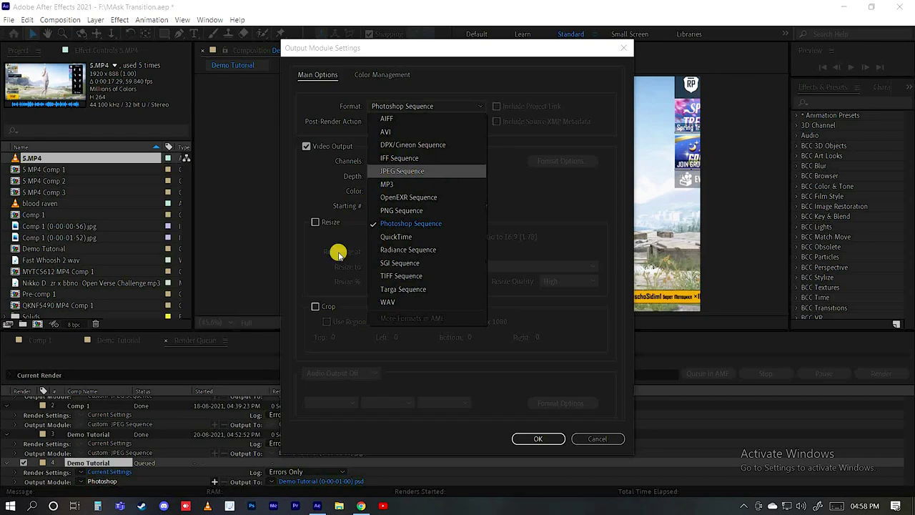
{"action": "left_click", "coordinate": [537, 436]}
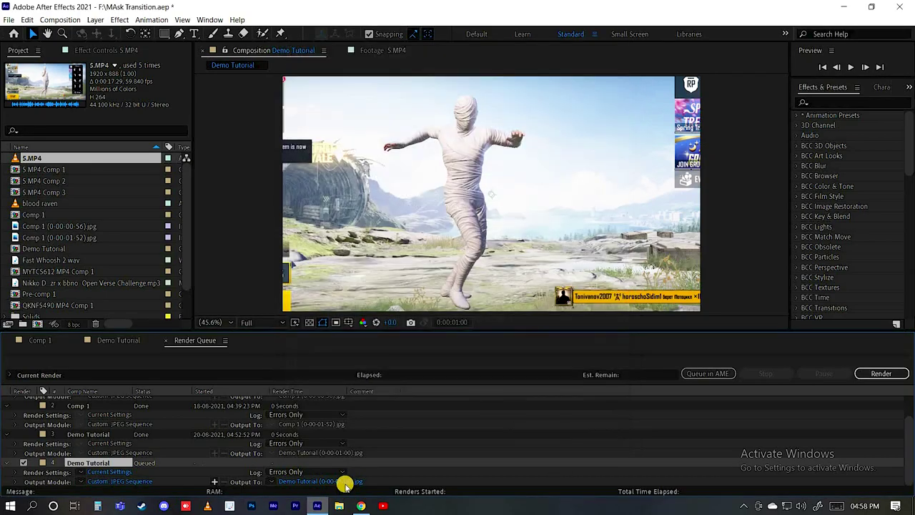
{"action": "left_click", "coordinate": [332, 480]}
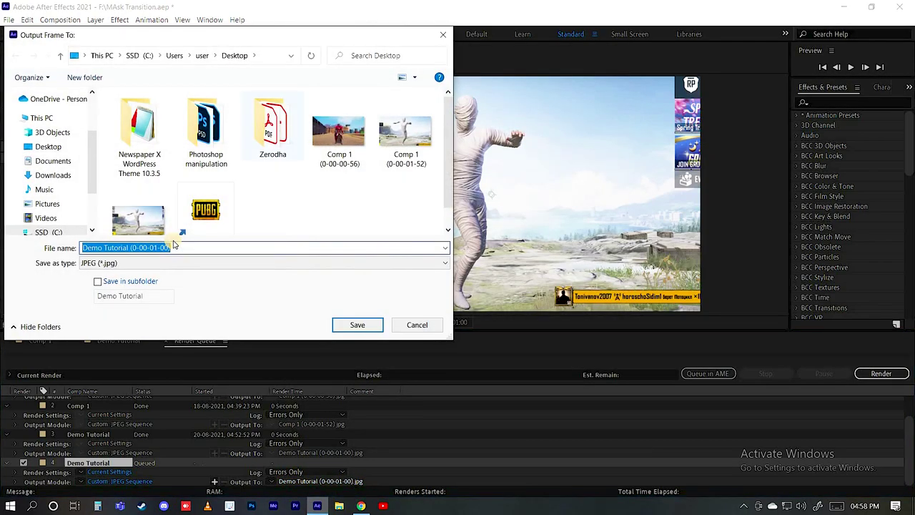
{"action": "type", "text": "1111"}
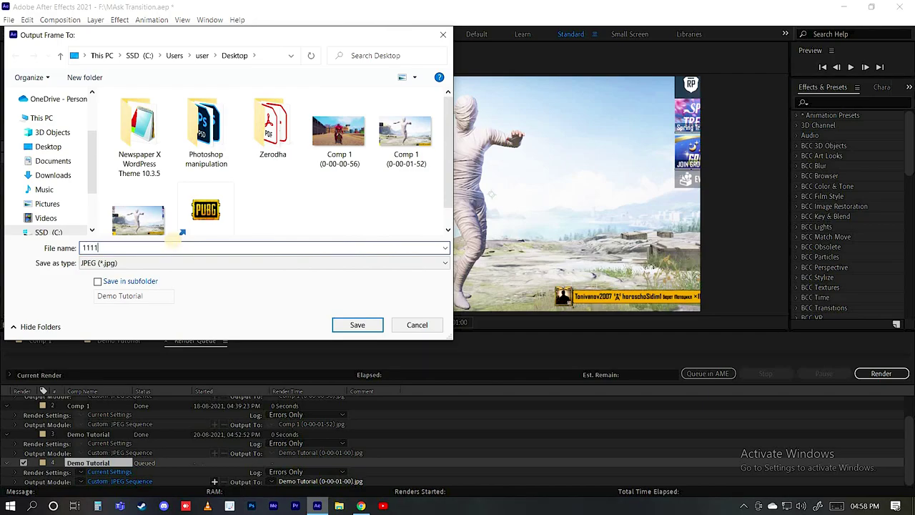
{"action": "key", "text": "Return"}
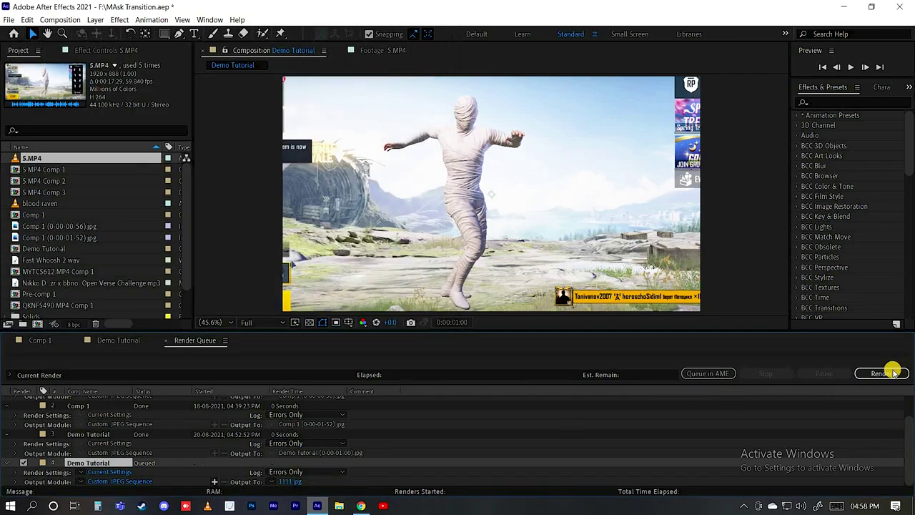
{"action": "left_click", "coordinate": [884, 376]}
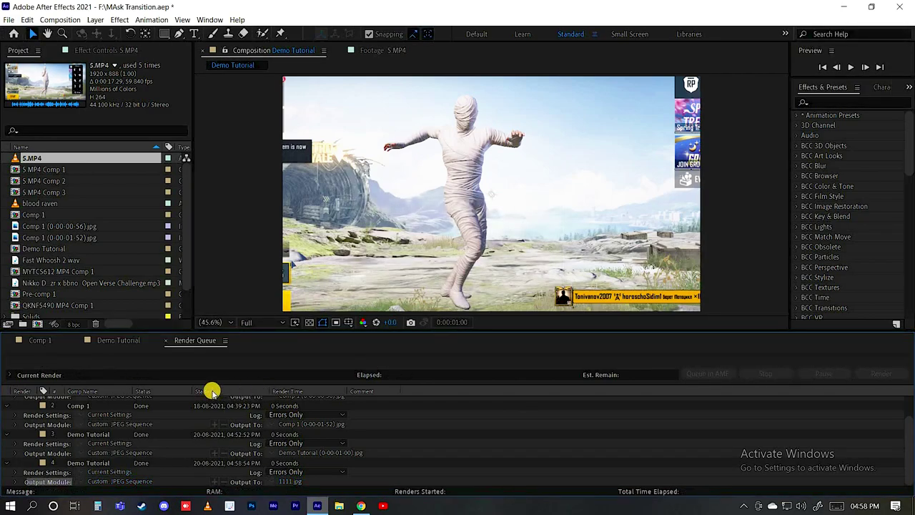
{"action": "left_click", "coordinate": [166, 340]}
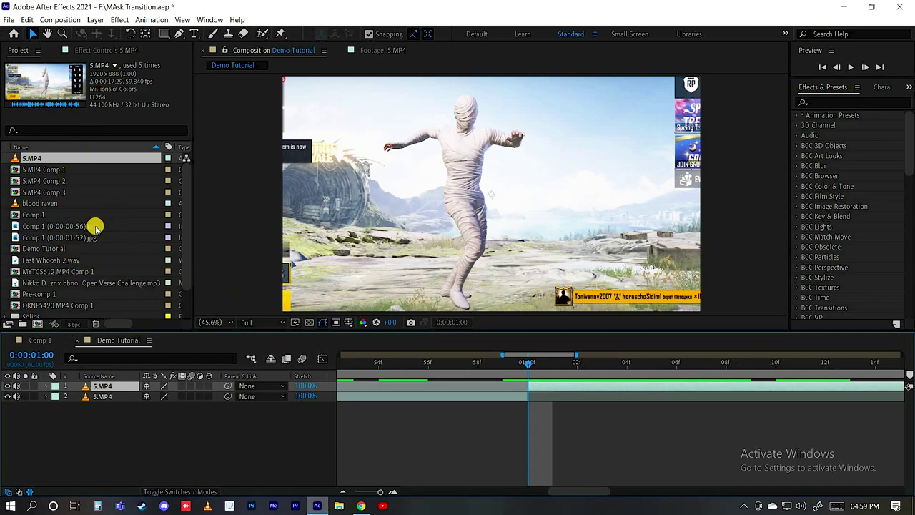
Step: Import the rendered 1111.jpg still into the project
{"action": "key", "text": "alt+f"}
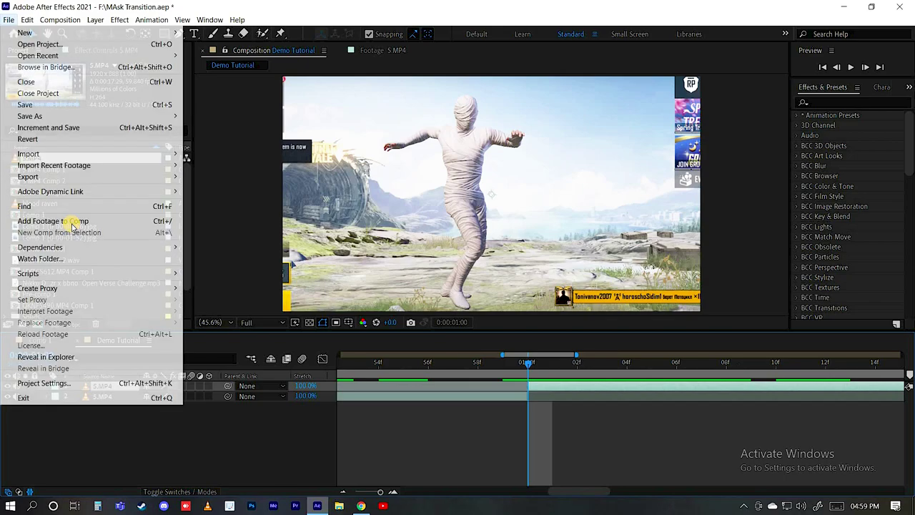
{"action": "key", "text": "Down"}
{"action": "key", "text": "Right"}
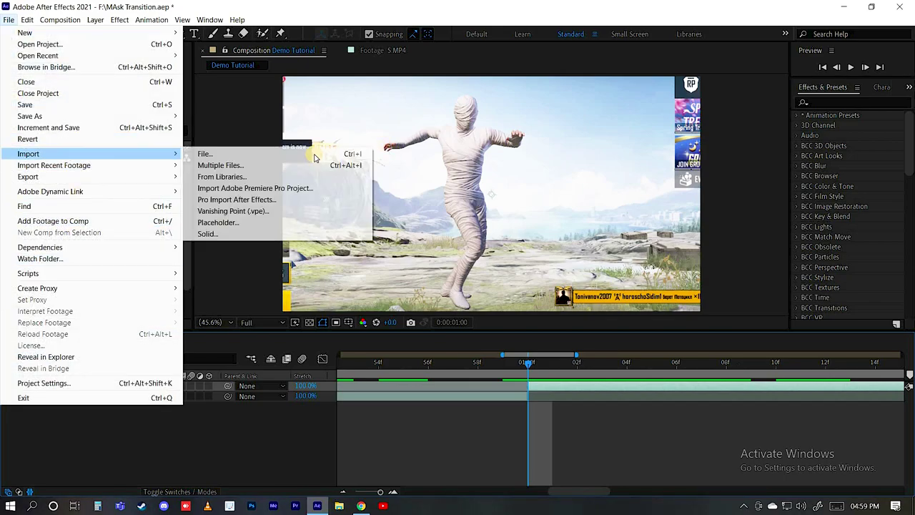
{"action": "key", "text": "Return"}
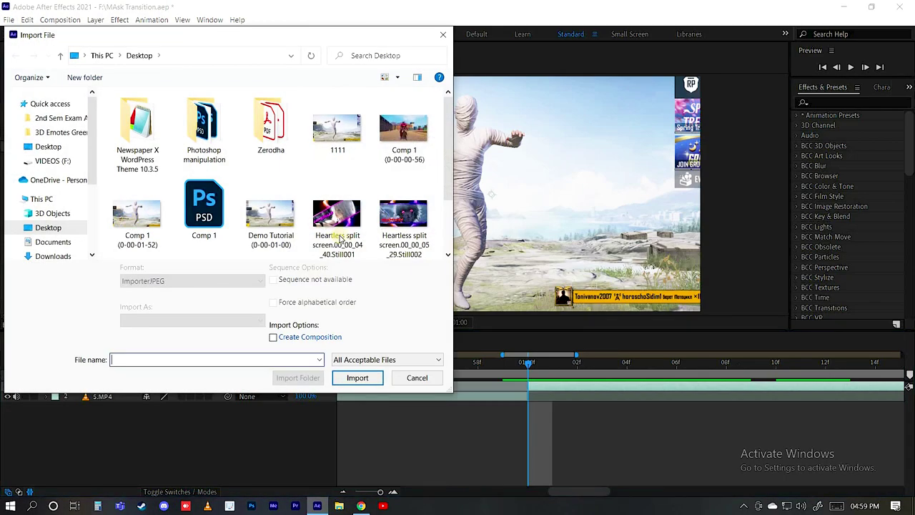
{"action": "left_click", "coordinate": [343, 136]}
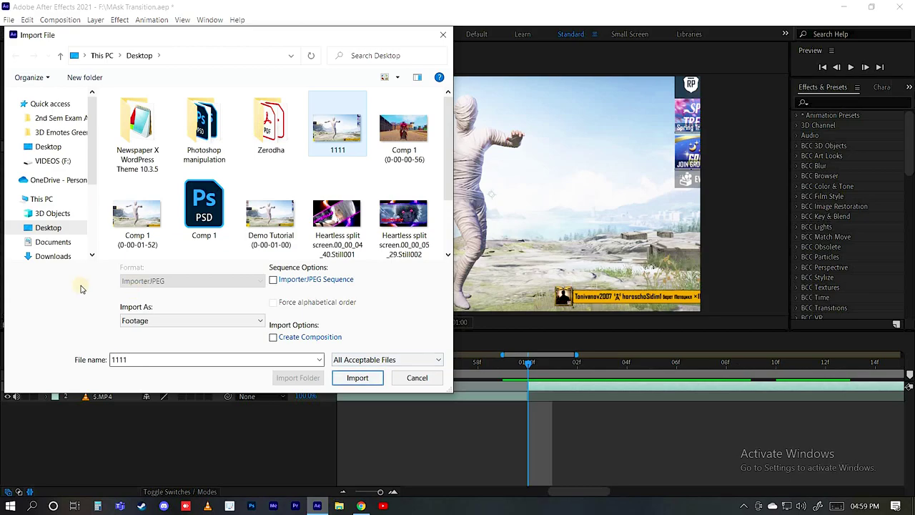
{"action": "key", "text": "Return"}
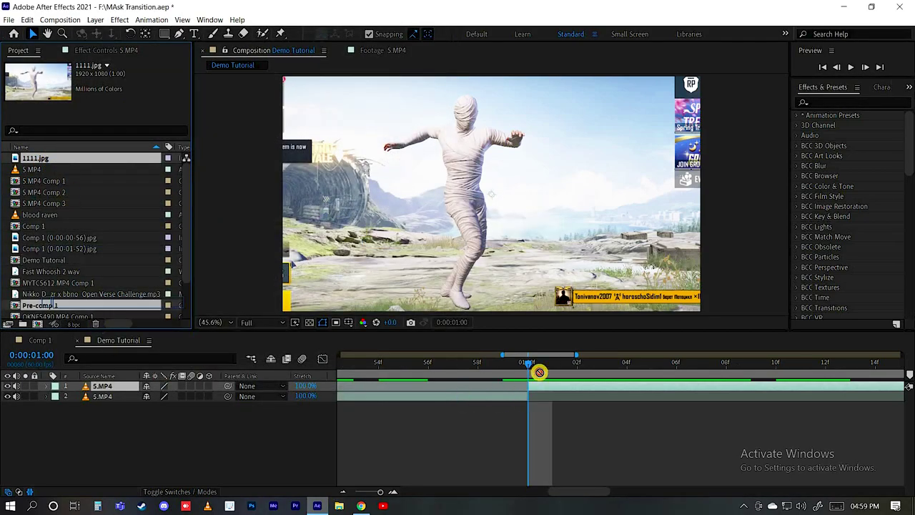
Step: Place 1111.jpg as the top Demo Tutorial layer and move the time to frame 40
{"action": "left_click_drag", "start_coordinate": [540, 371], "coordinate": [566, 383]}
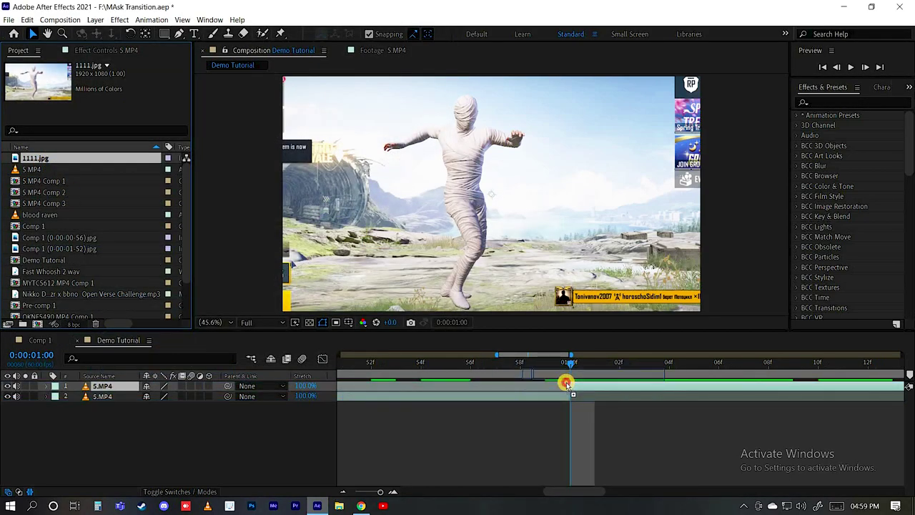
{"action": "left_click_drag", "start_coordinate": [566, 383], "coordinate": [632, 363]}
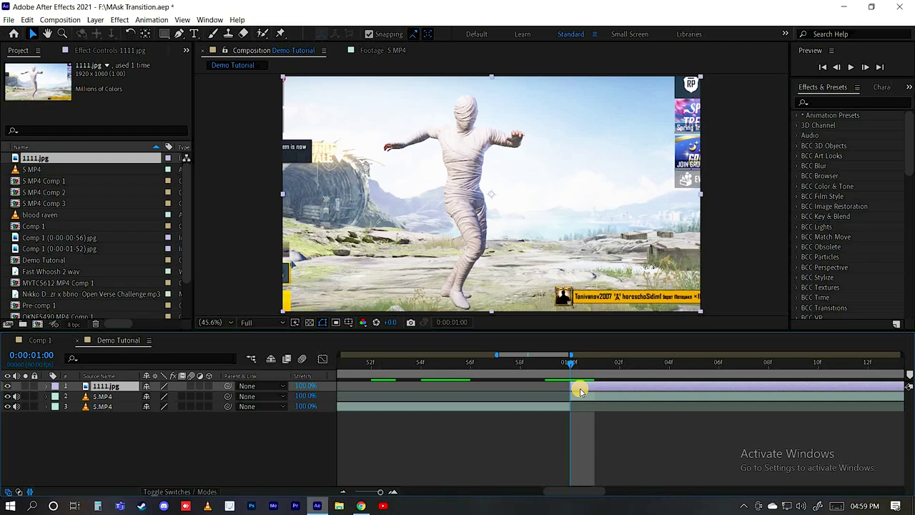
{"action": "key", "text": "shift+Page_Up"}
{"action": "key", "text": "shift+Page_Up"}
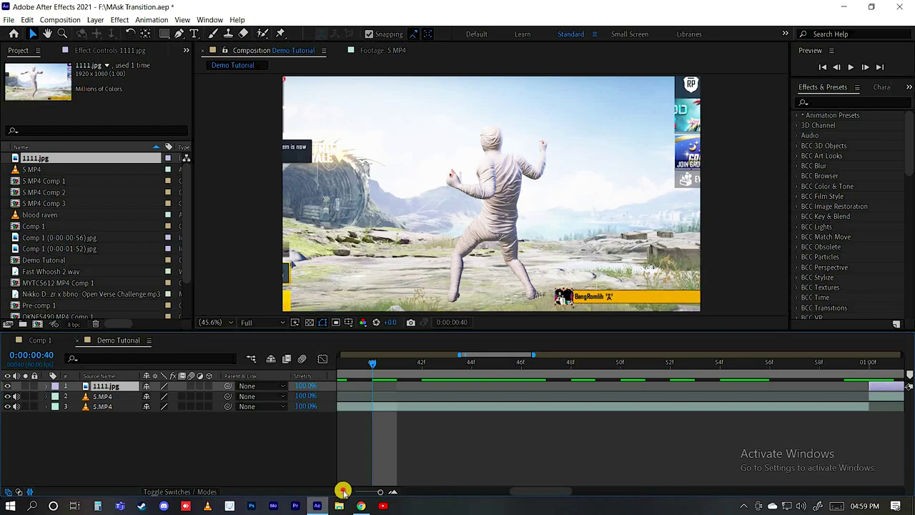
Step: Zoom the timeline out and extend the 1111.jpg layer to start at frame 40
{"action": "left_click", "coordinate": [343, 491]}
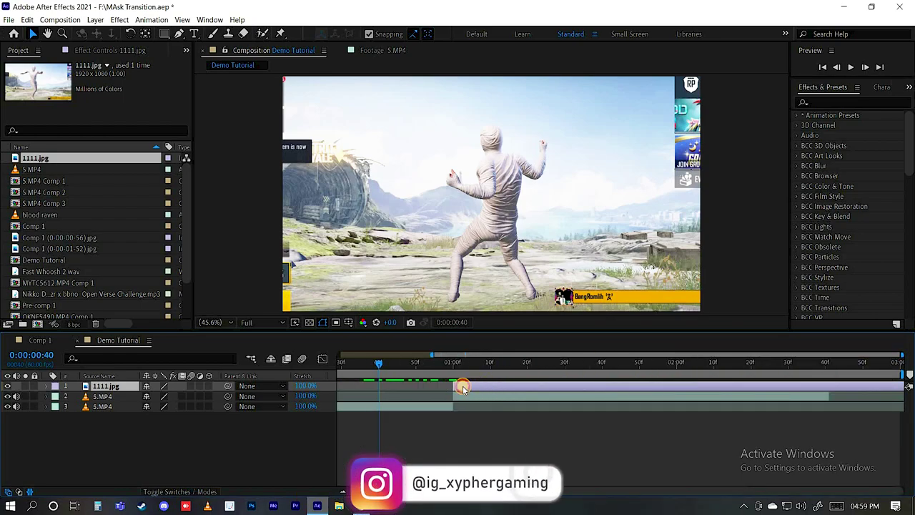
{"action": "left_click_drag", "start_coordinate": [425, 386], "coordinate": [404, 386]}
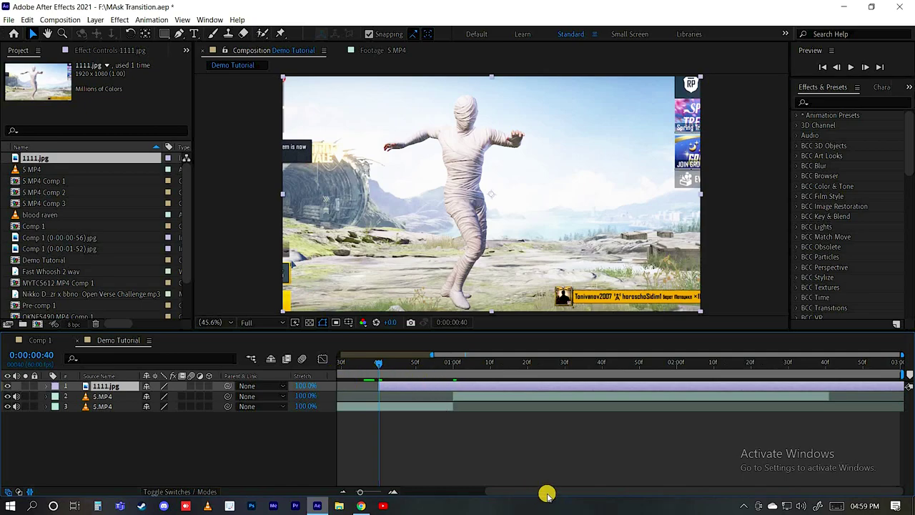
{"action": "left_click_drag", "start_coordinate": [529, 493], "coordinate": [359, 490]}
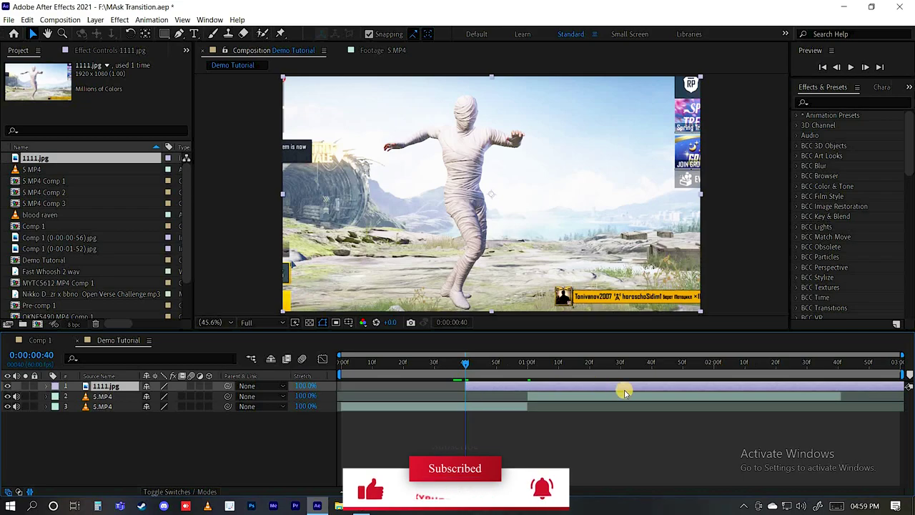
Step: Split 1111.jpg at 01:00, delete the later part, and return the time to frame 40
{"action": "key", "text": "k"}
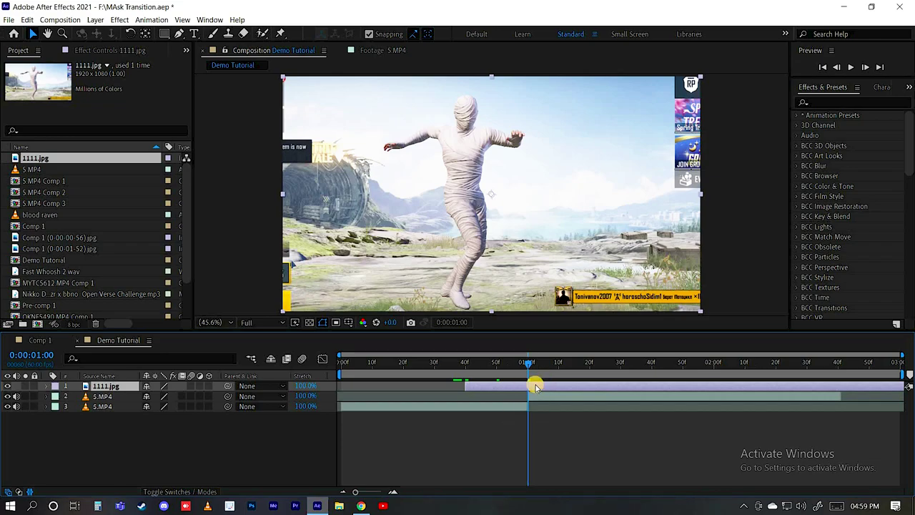
{"action": "key", "text": "ctrl+shift+d"}
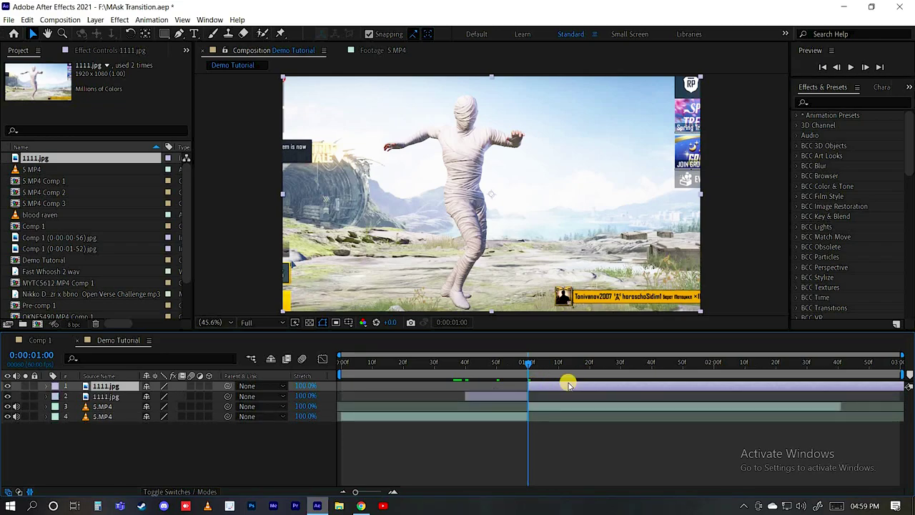
{"action": "key", "text": "Delete"}
{"action": "left_click", "coordinate": [512, 386]}
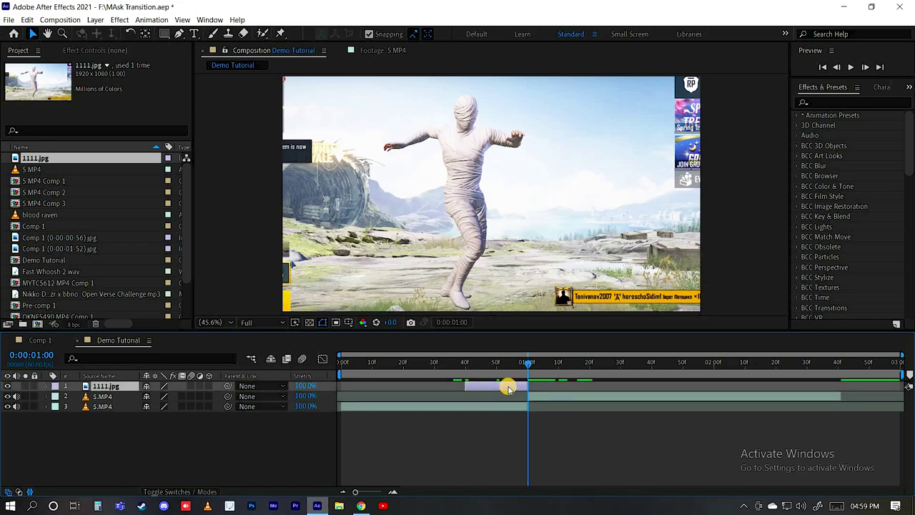
{"action": "mouse_move", "coordinate": [504, 363]}
{"action": "left_mouse_down"}
{"action": "mouse_move", "coordinate": [493, 368]}
{"action": "mouse_move", "coordinate": [504, 374]}
{"action": "left_mouse_up"}
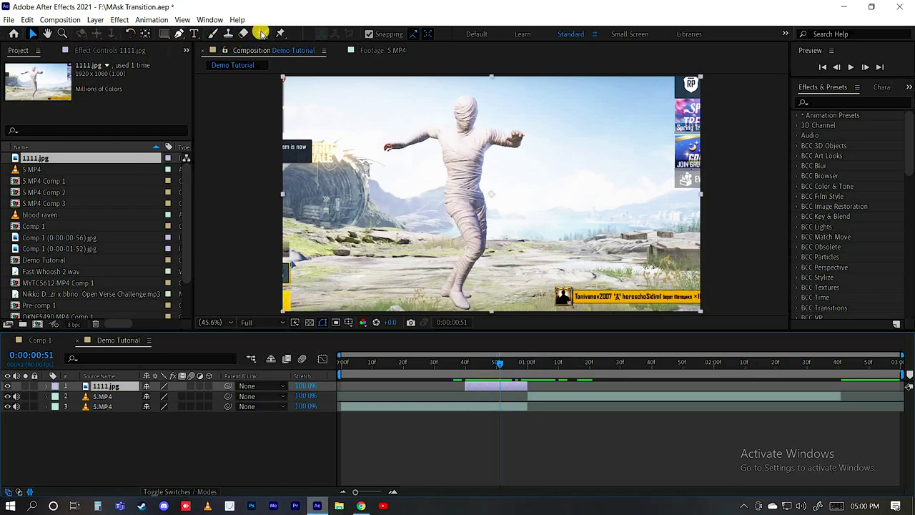
{"action": "left_click", "coordinate": [465, 363]}
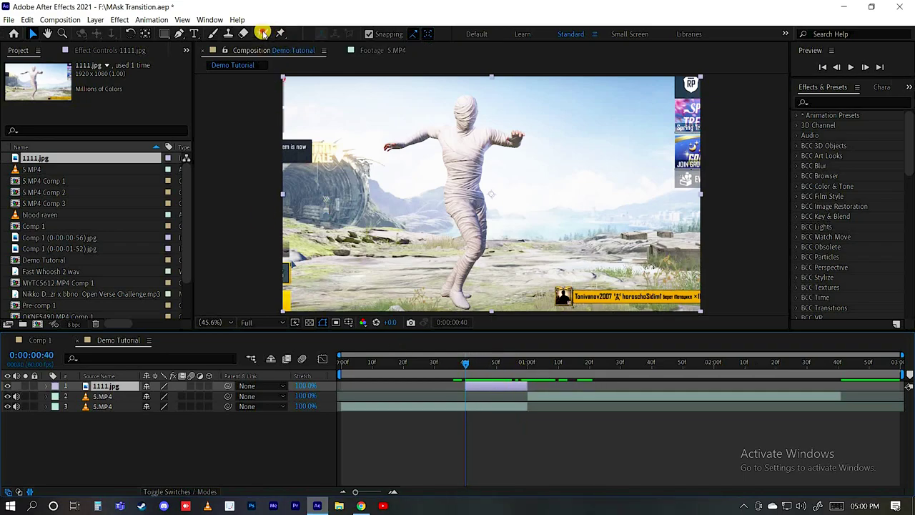
{"action": "key", "text": "alt+w"}
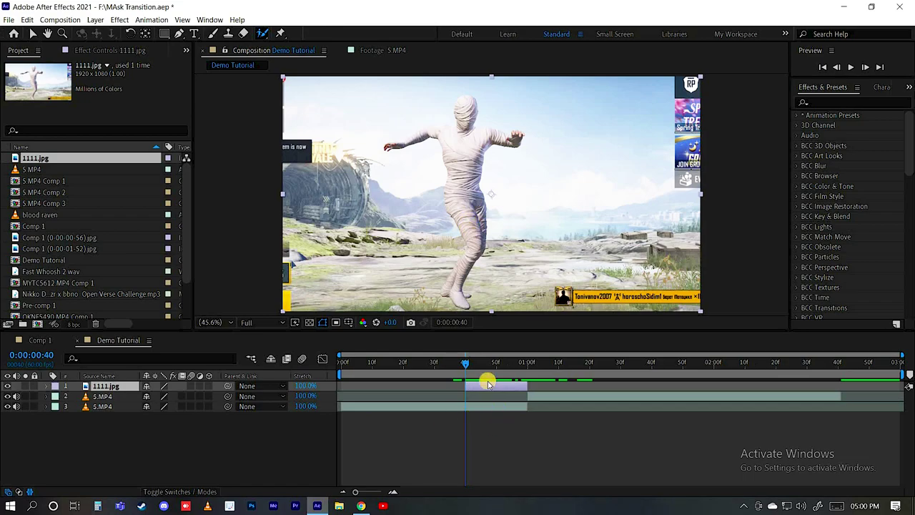
Step: Open 1111.jpg in an enlarged Layer viewer fitted to the view
{"action": "double_click", "coordinate": [487, 388]}
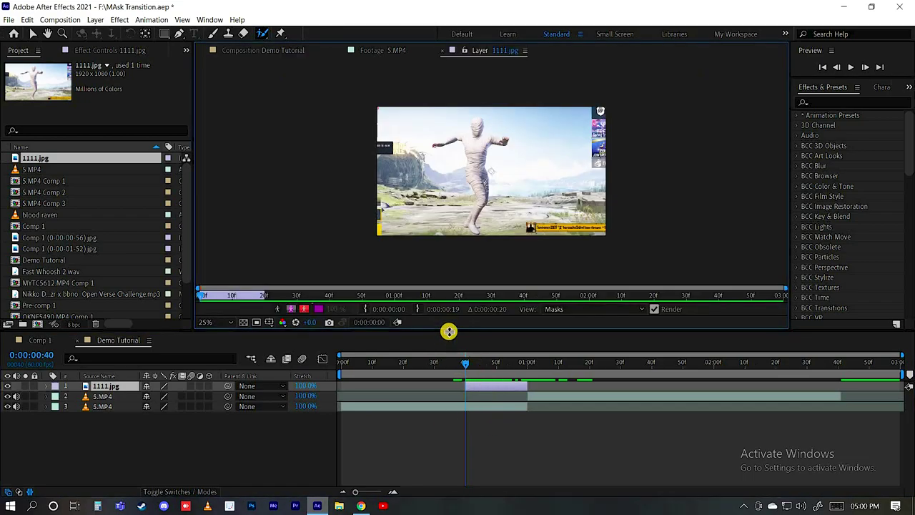
{"action": "left_click_drag", "start_coordinate": [427, 398], "coordinate": [429, 392]}
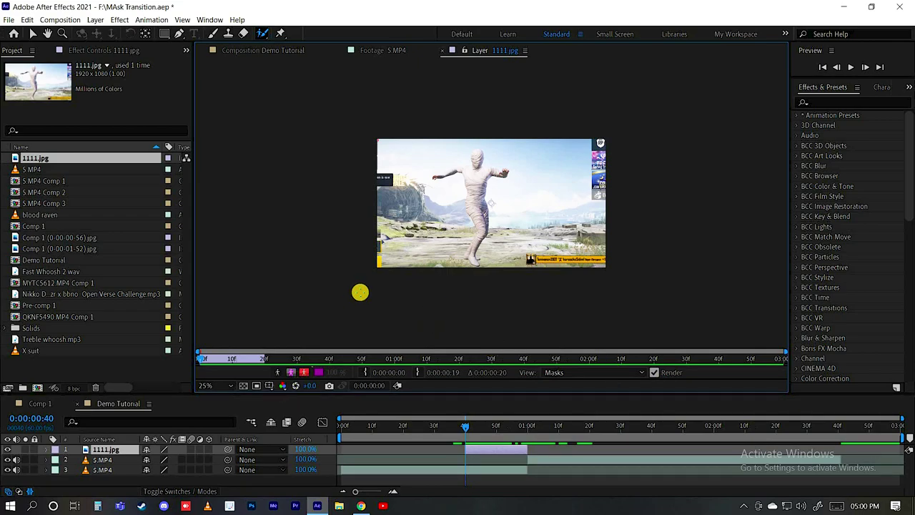
{"action": "left_click", "coordinate": [222, 386]}
{"action": "left_click", "coordinate": [224, 172]}
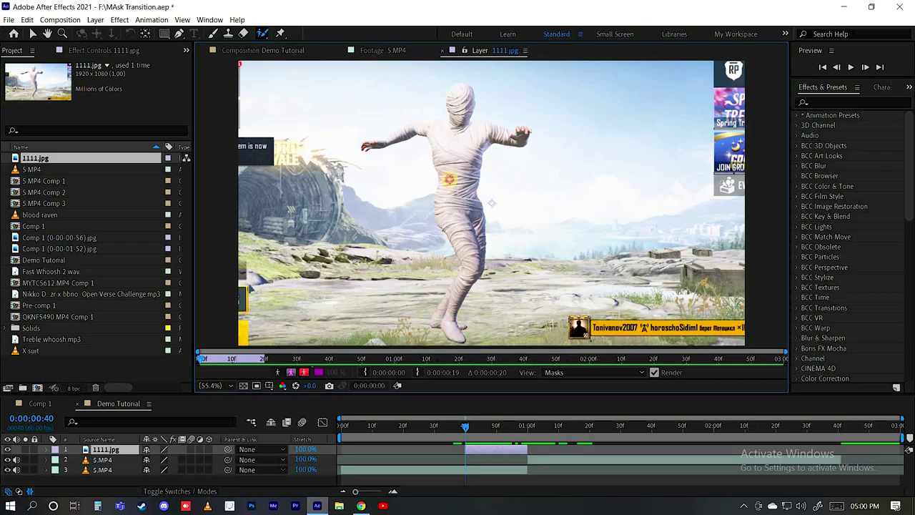
Step: Roto-brush the bandaged figure's torso, arms and legs, subtract background, and propagate forward
{"action": "left_click_drag", "start_coordinate": [444, 153], "coordinate": [456, 181]}
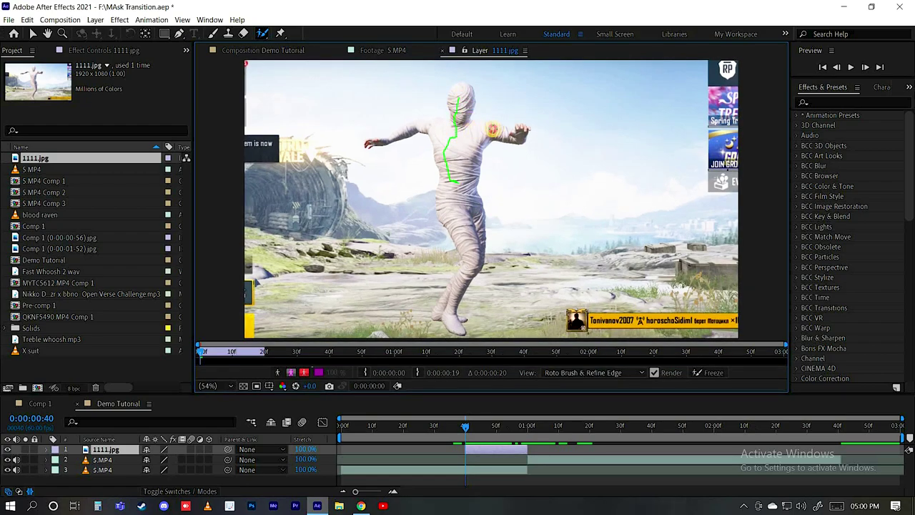
{"action": "left_click_drag", "start_coordinate": [457, 138], "coordinate": [494, 130]}
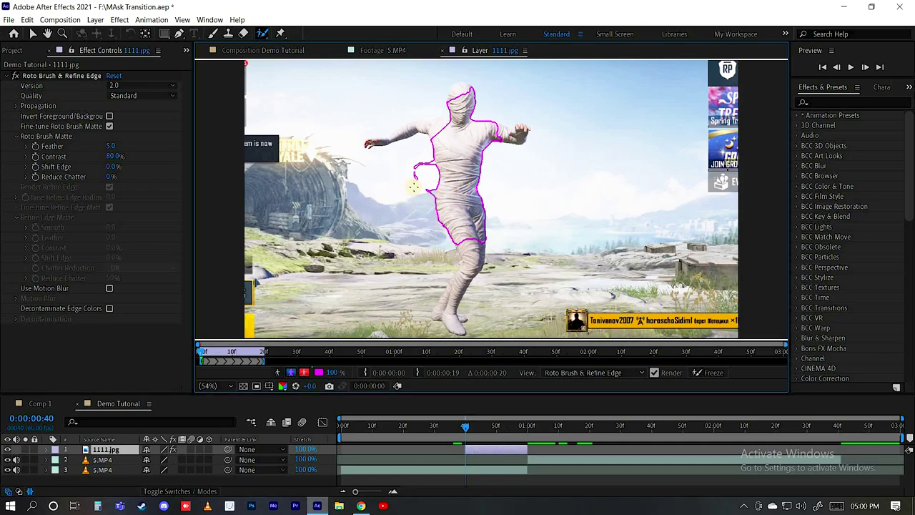
{"action": "mouse_move", "coordinate": [468, 188]}
{"action": "left_mouse_down"}
{"action": "mouse_move", "coordinate": [524, 188]}
{"action": "mouse_move", "coordinate": [402, 189]}
{"action": "left_mouse_up"}
{"action": "left_click_drag", "start_coordinate": [422, 160], "coordinate": [414, 223]}
{"action": "left_click_drag", "start_coordinate": [425, 154], "coordinate": [427, 191]}
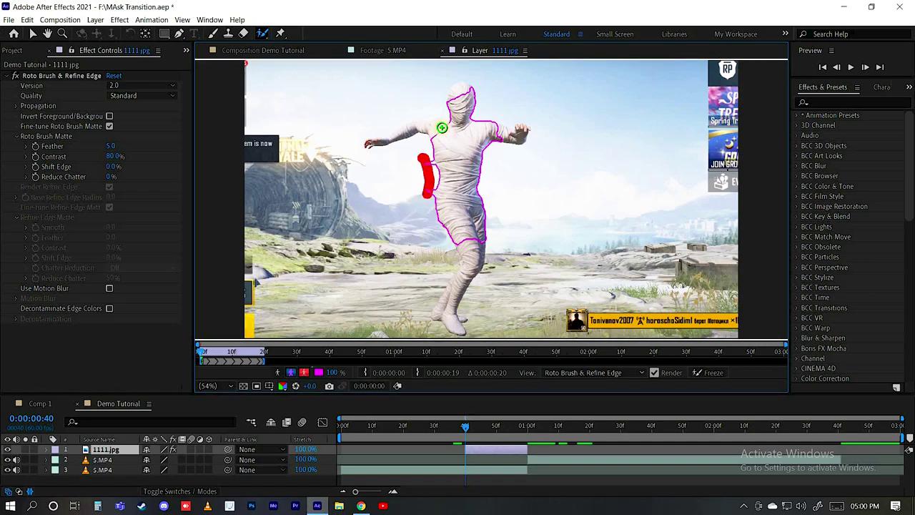
{"action": "left_click_drag", "start_coordinate": [452, 136], "coordinate": [421, 127]}
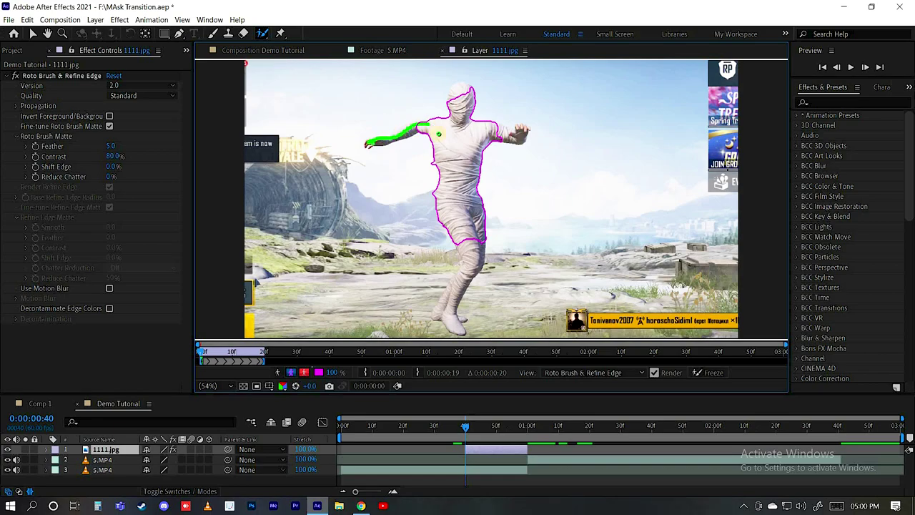
{"action": "left_click_drag", "start_coordinate": [464, 236], "coordinate": [453, 320]}
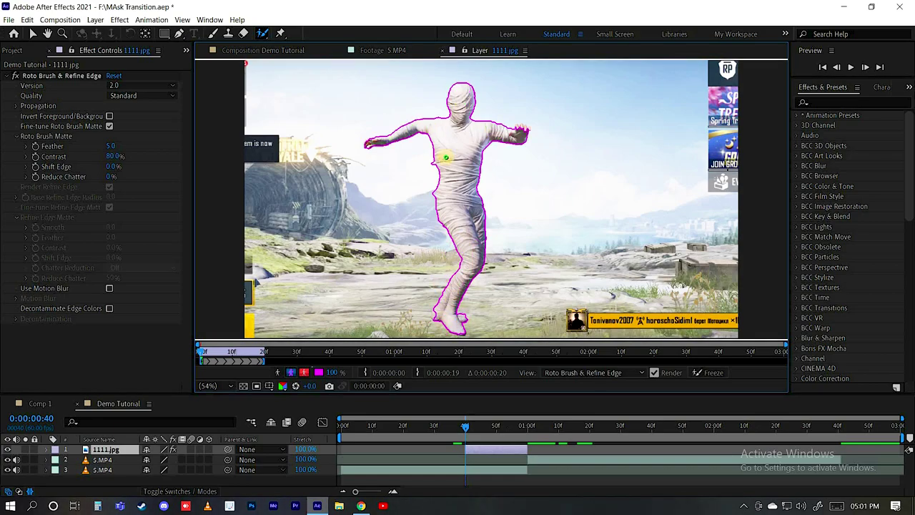
{"action": "left_click_drag", "start_coordinate": [465, 425], "coordinate": [503, 425]}
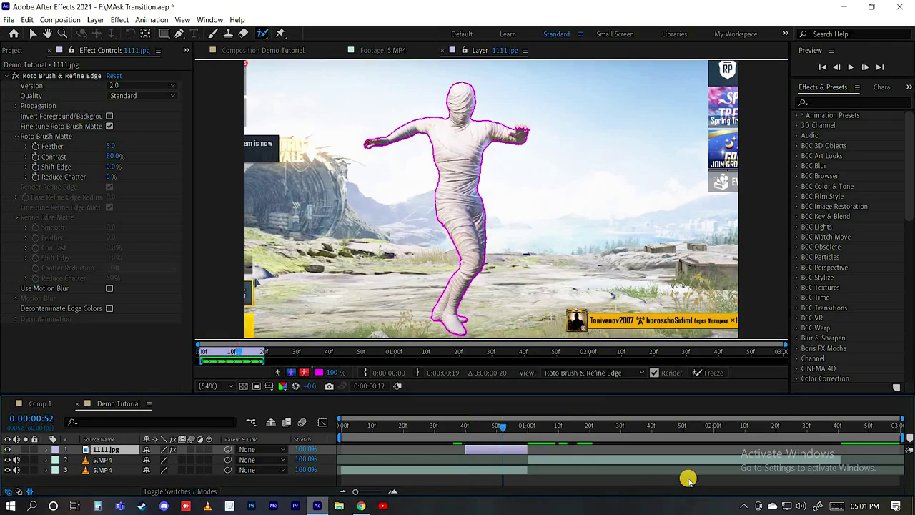
Step: Freeze the Roto Brush matte and switch back to the Demo Tutorial composition
{"action": "left_click", "coordinate": [708, 372]}
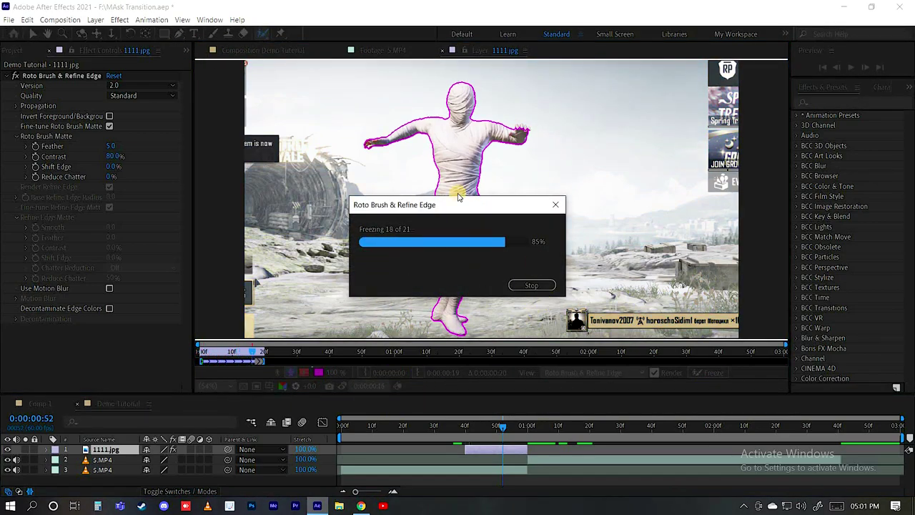
{"action": "key", "text": "Page_Up"}
{"action": "key", "text": "Page_Up"}
{"action": "key", "text": "Page_Up"}
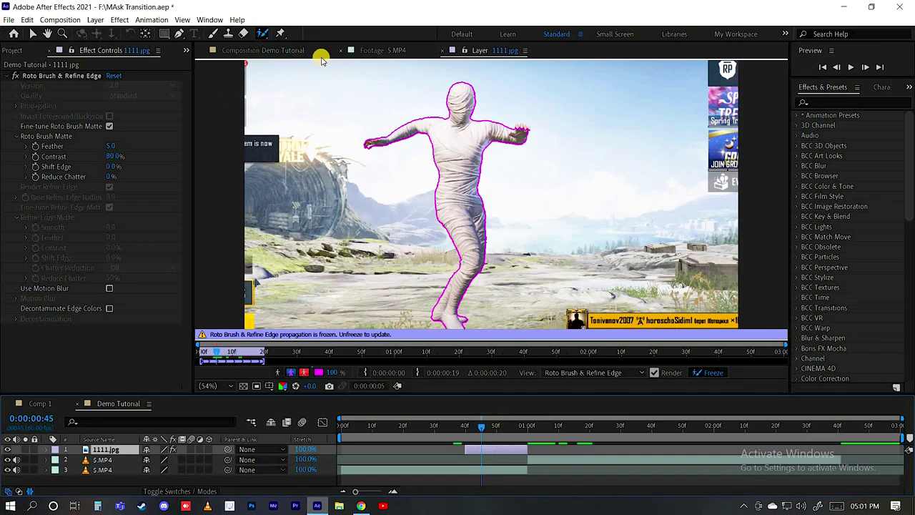
{"action": "left_click", "coordinate": [314, 52]}
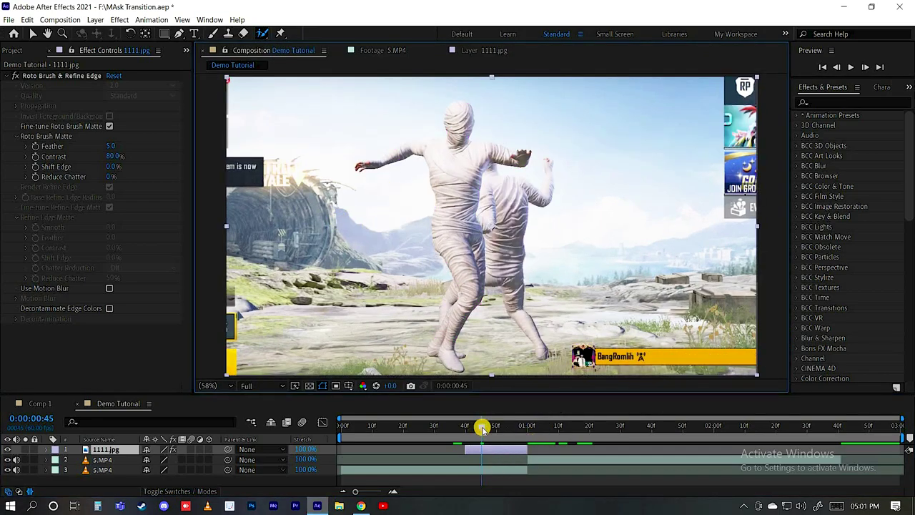
Step: Scrub from frame 40 to 01:06 to check the cut-out figure over the footage
{"action": "left_click_drag", "start_coordinate": [481, 427], "coordinate": [503, 426]}
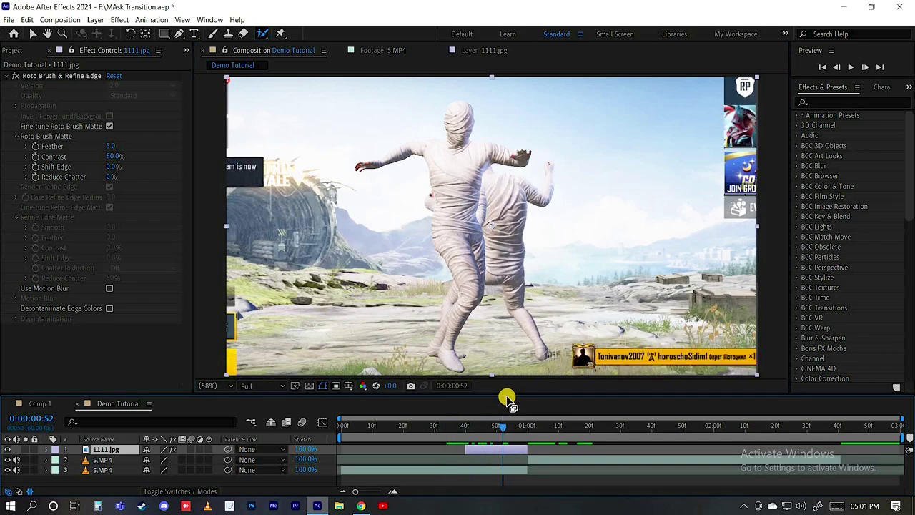
{"action": "left_click_drag", "start_coordinate": [511, 320], "coordinate": [503, 332]}
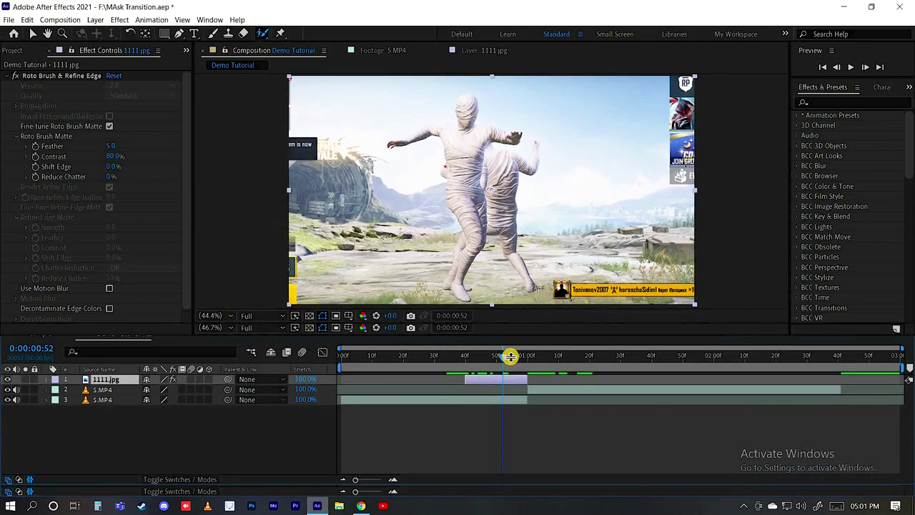
{"action": "left_click_drag", "start_coordinate": [502, 365], "coordinate": [464, 366]}
{"action": "left_click", "coordinate": [465, 365]}
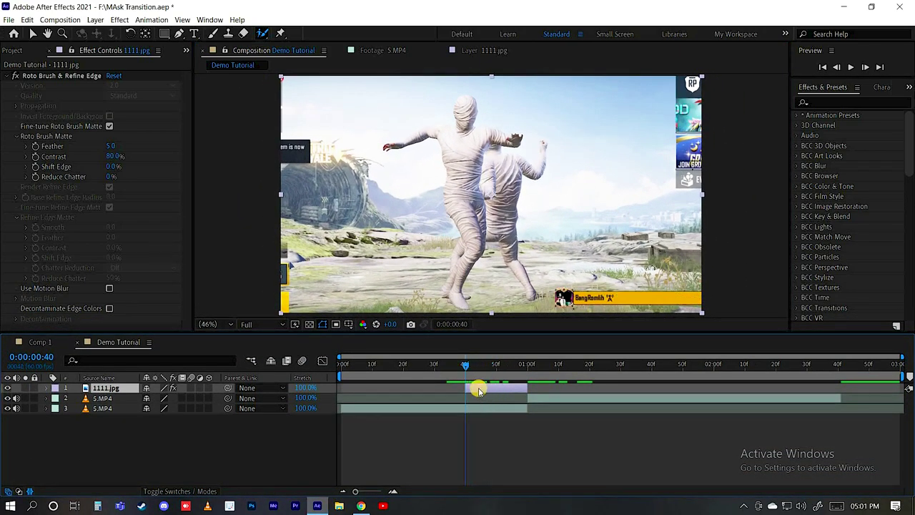
{"action": "left_click", "coordinate": [545, 367]}
Step: Pre-compose the 5.MP4 layer into 5.MP4 Comp 4
{"action": "right_click", "coordinate": [586, 397]}
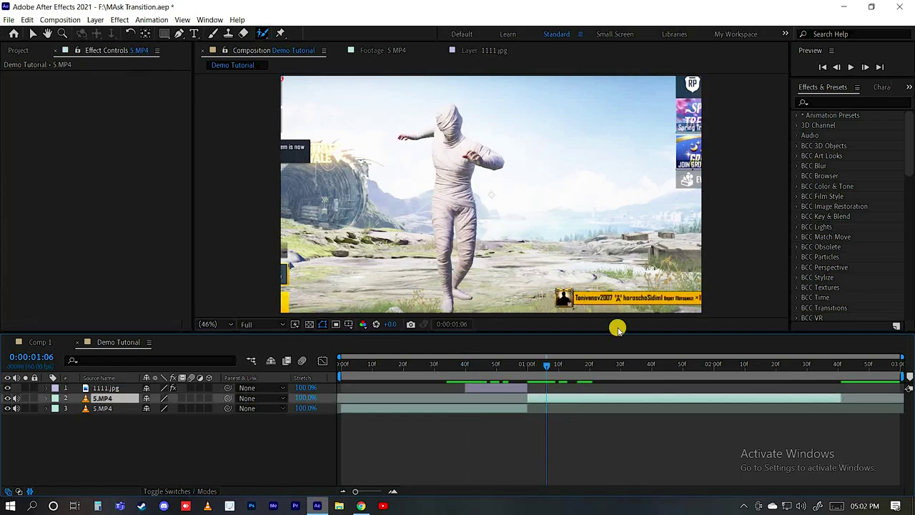
{"action": "key", "text": "Return"}
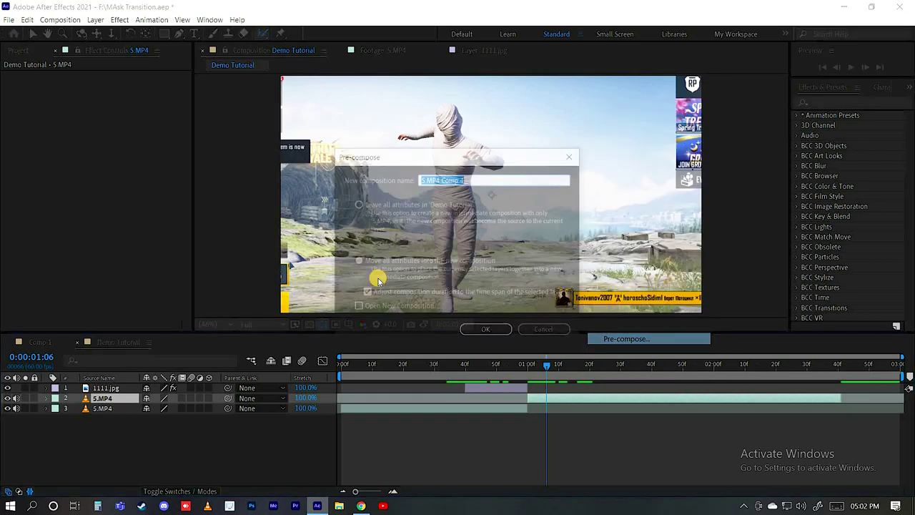
{"action": "left_click", "coordinate": [497, 331]}
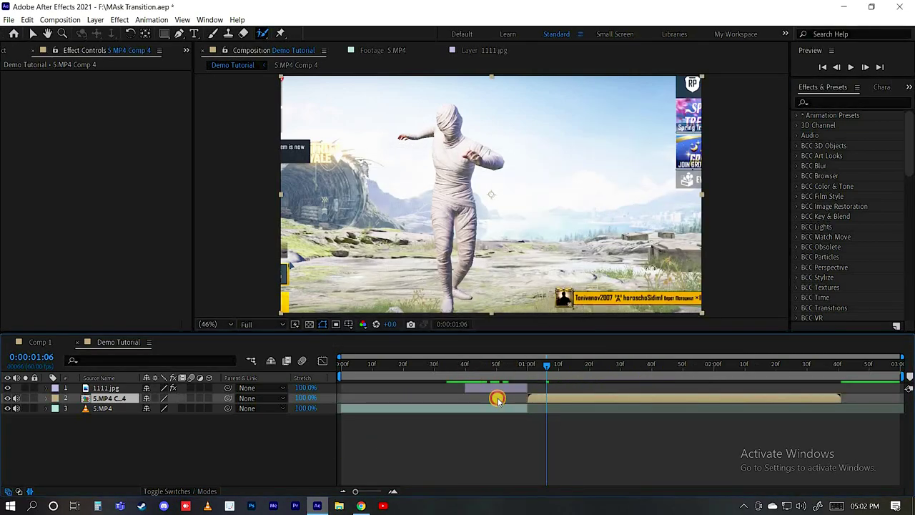
Step: At frame 40, separate the 1111.jpg layer's Position into X and Y dimensions
{"action": "left_click", "coordinate": [477, 366]}
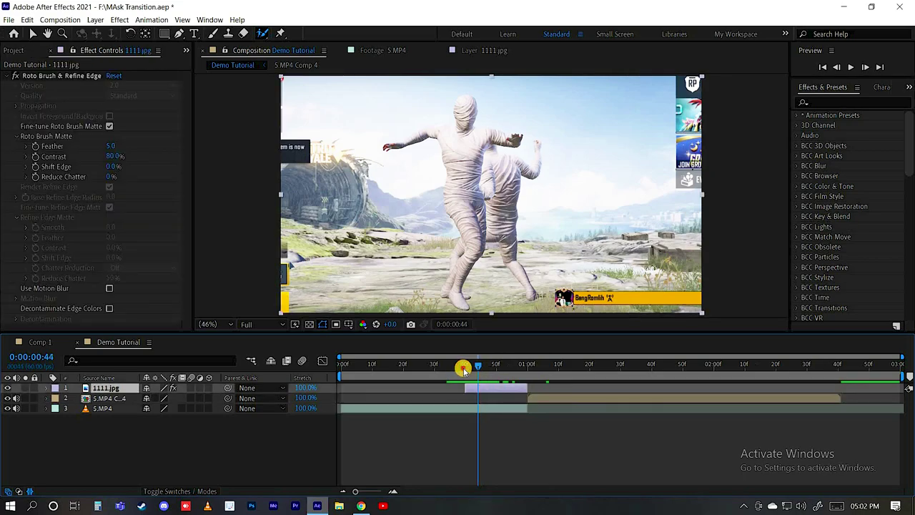
{"action": "left_click", "coordinate": [465, 366]}
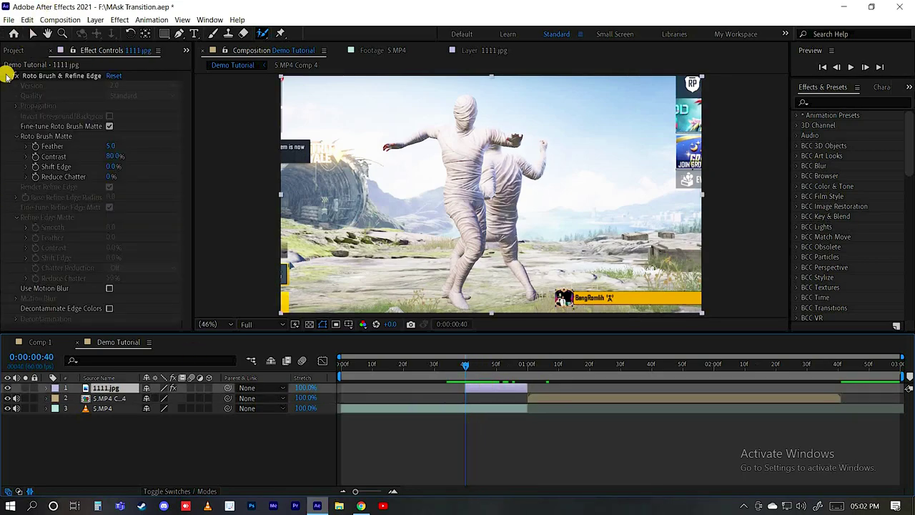
{"action": "left_click", "coordinate": [228, 387]}
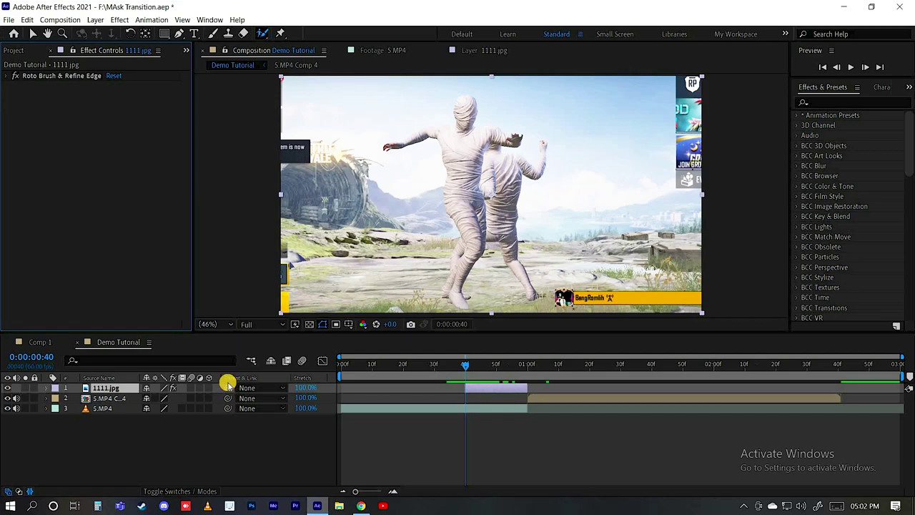
{"action": "key", "text": "p"}
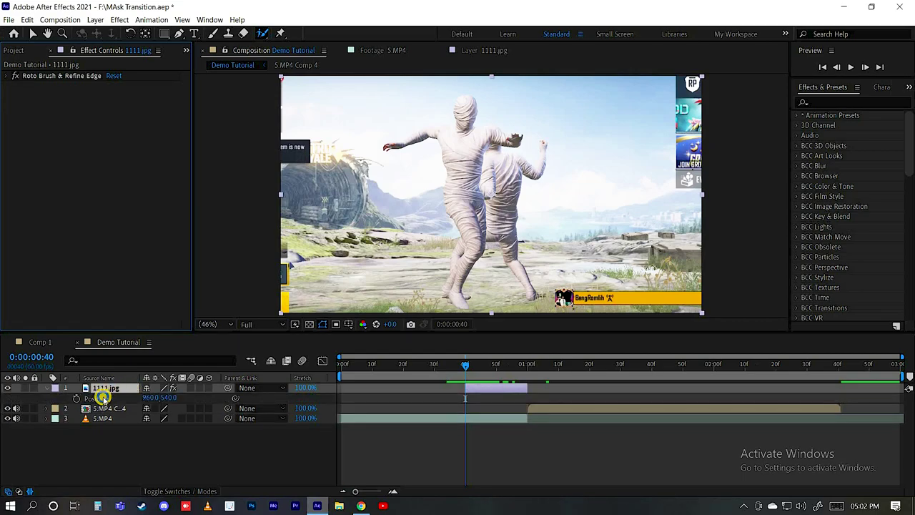
{"action": "right_click", "coordinate": [103, 397]}
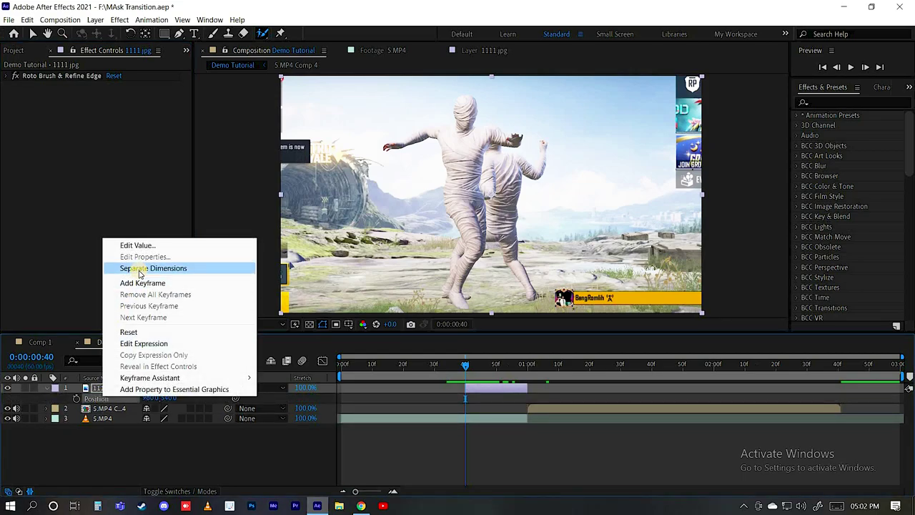
{"action": "left_click", "coordinate": [141, 269]}
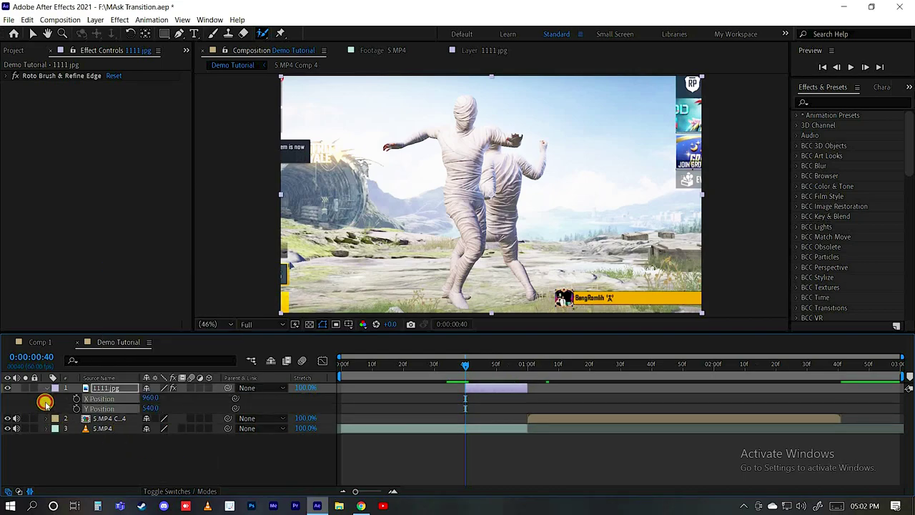
Step: Set an X Position keyframe of 960.0 at frame 40
{"action": "left_click", "coordinate": [46, 402]}
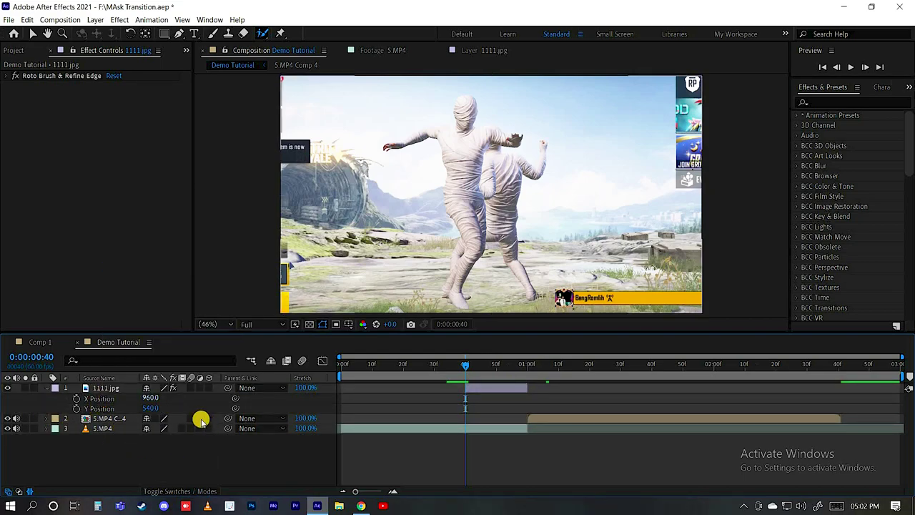
{"action": "left_click", "coordinate": [69, 408]}
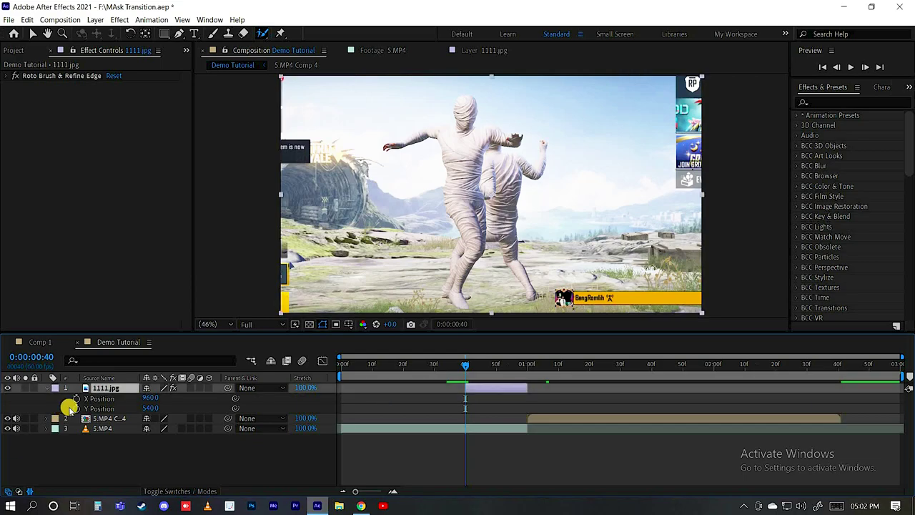
{"action": "left_click", "coordinate": [75, 399]}
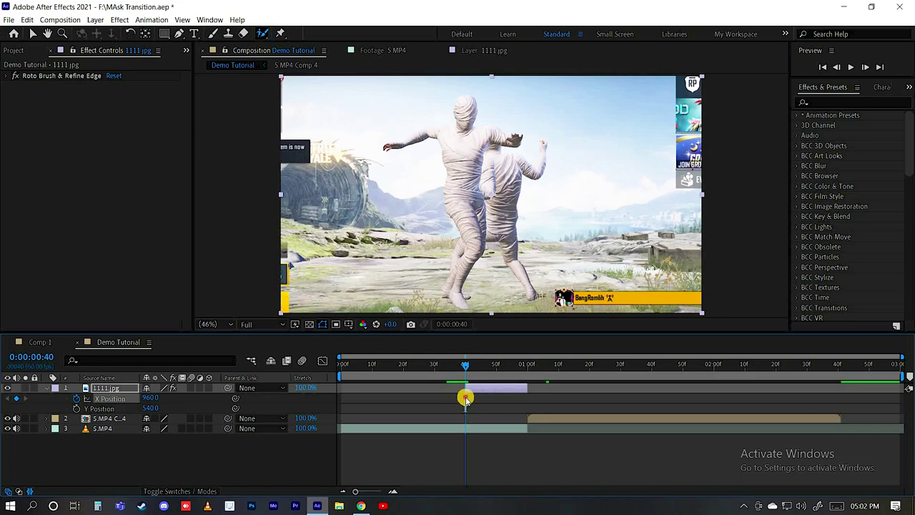
Step: Move the 960 X Position keyframe to 01:00 and add another keyframe at frame 40
{"action": "left_click_drag", "start_coordinate": [465, 398], "coordinate": [527, 402]}
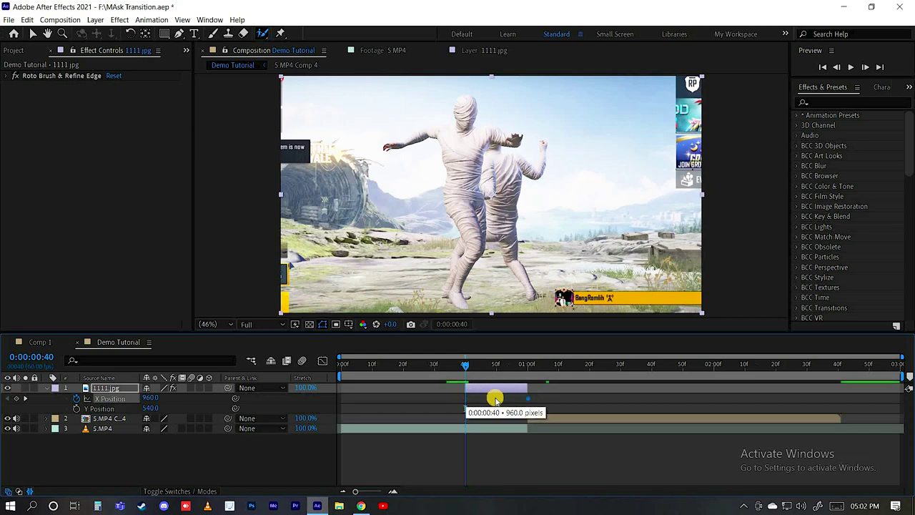
{"action": "left_click", "coordinate": [16, 398]}
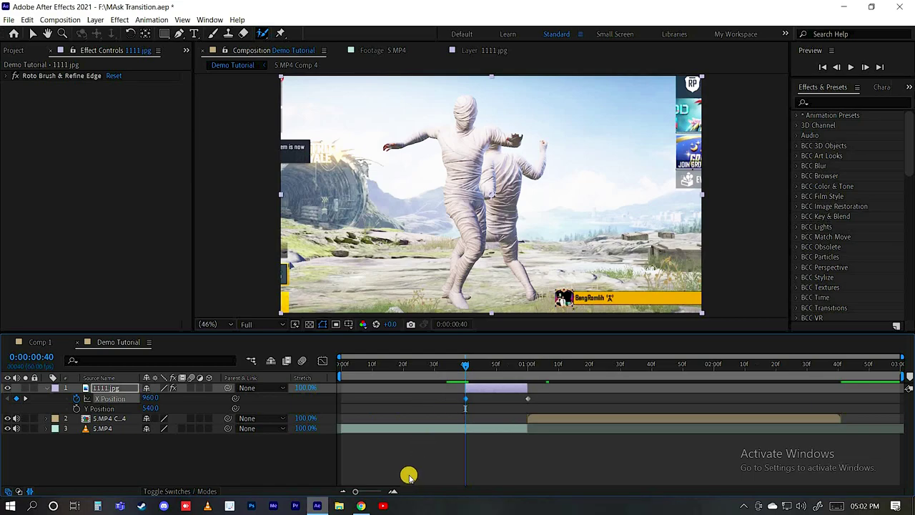
{"action": "left_click", "coordinate": [528, 370]}
{"action": "left_click_drag", "start_coordinate": [527, 369], "coordinate": [466, 370]}
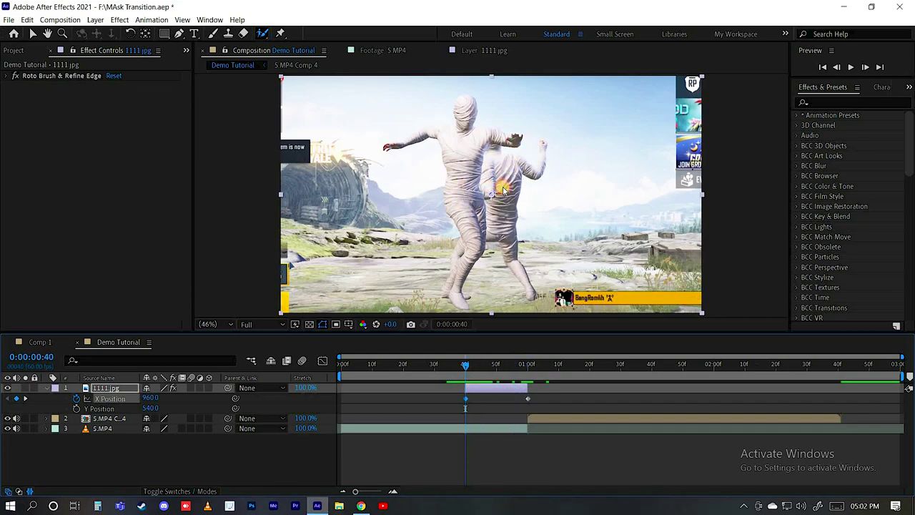
Step: At frame 40, drag the character off-screen right to X Position 2455.1
{"action": "left_click", "coordinate": [503, 189]}
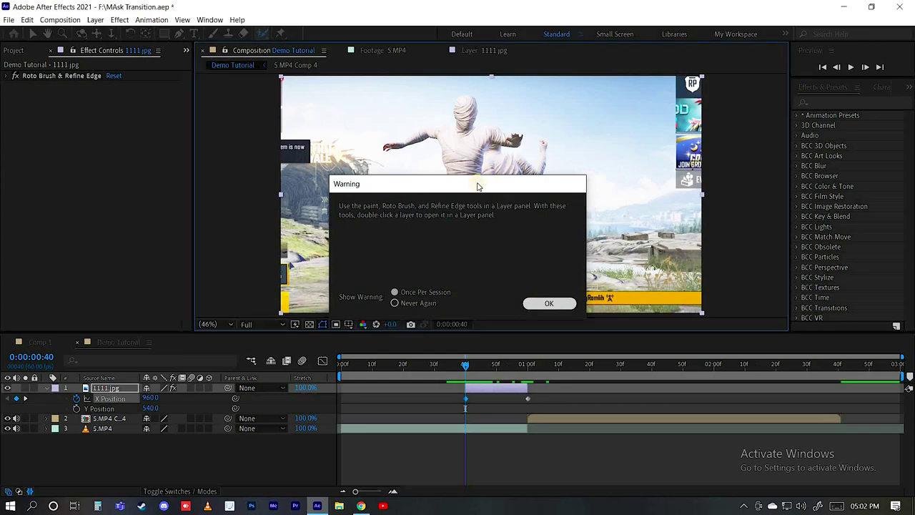
{"action": "left_click", "coordinate": [549, 303]}
{"action": "left_click_drag", "start_coordinate": [579, 189], "coordinate": [784, 193]}
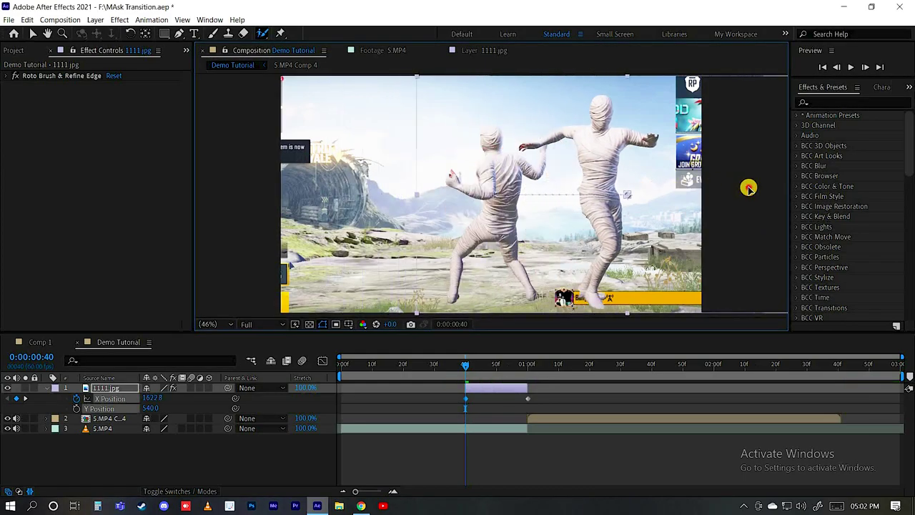
{"action": "mouse_move", "coordinate": [489, 193]}
{"action": "left_mouse_down"}
{"action": "mouse_move", "coordinate": [461, 210]}
{"action": "mouse_move", "coordinate": [463, 196]}
{"action": "left_mouse_up"}
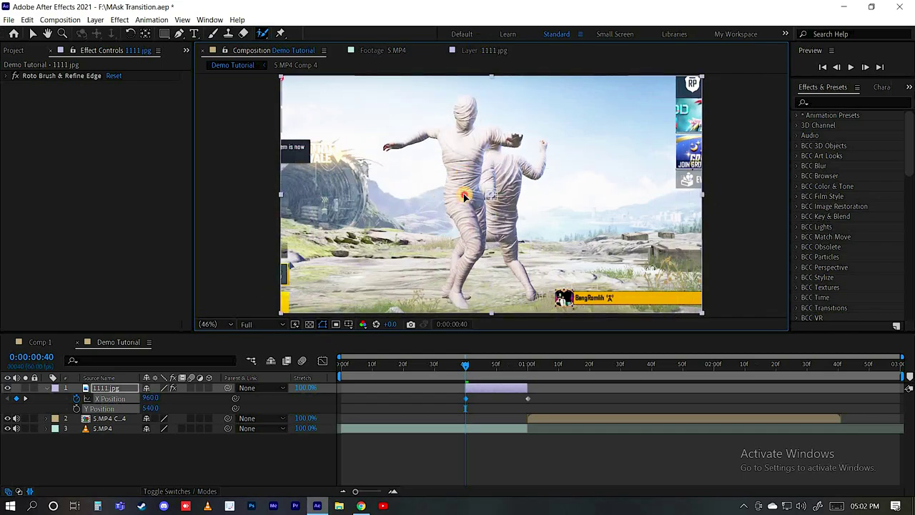
{"action": "left_click_drag", "start_coordinate": [671, 198], "coordinate": [792, 183]}
{"action": "left_click_drag", "start_coordinate": [579, 260], "coordinate": [584, 260]}
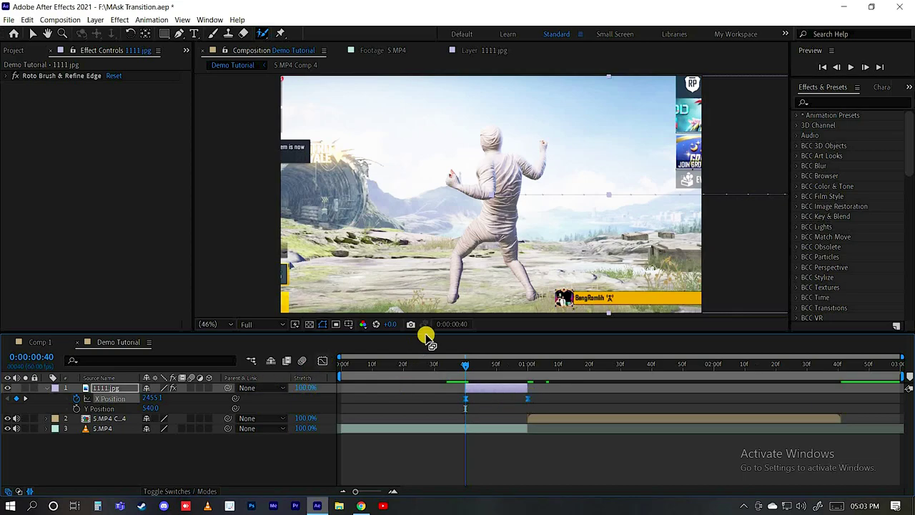
Step: Enlarge the timeline and show X Position in the Graph Editor with its display options
{"action": "left_click_drag", "start_coordinate": [429, 318], "coordinate": [429, 304]}
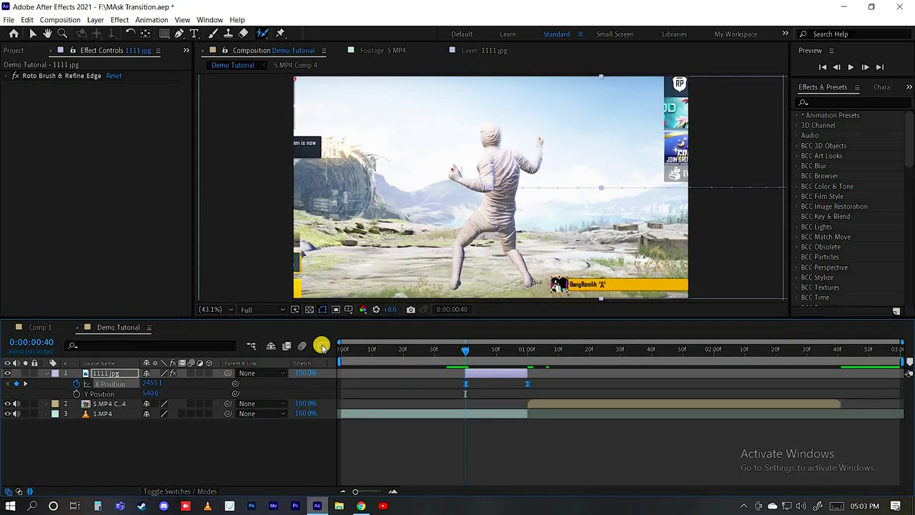
{"action": "left_click", "coordinate": [321, 346]}
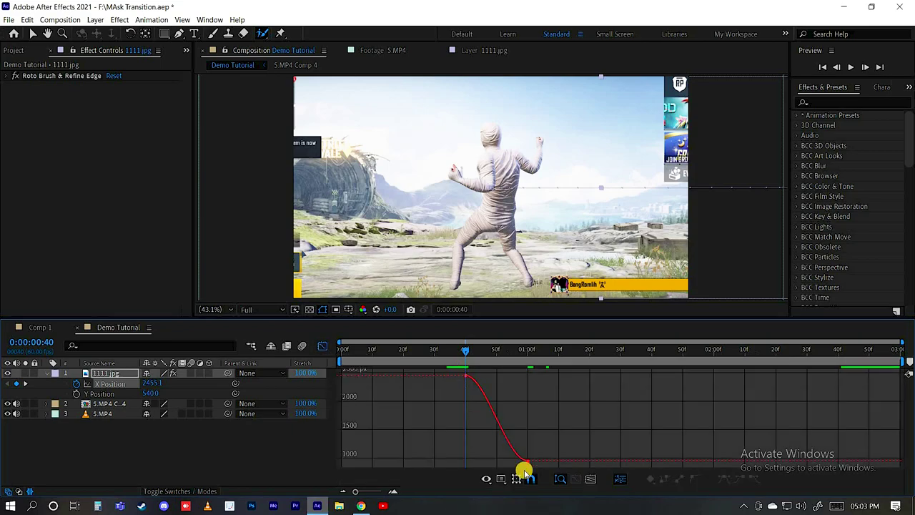
{"action": "right_click", "coordinate": [520, 361]}
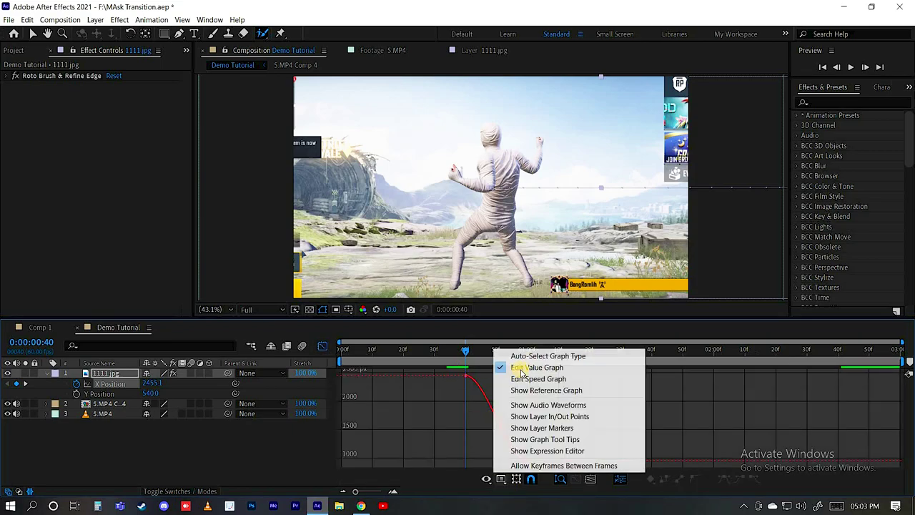
Step: Shape the X Position curve to linger near 2455, then drop steeply to 960
{"action": "left_click", "coordinate": [455, 375]}
{"action": "left_click_drag", "start_coordinate": [455, 375], "coordinate": [499, 397]}
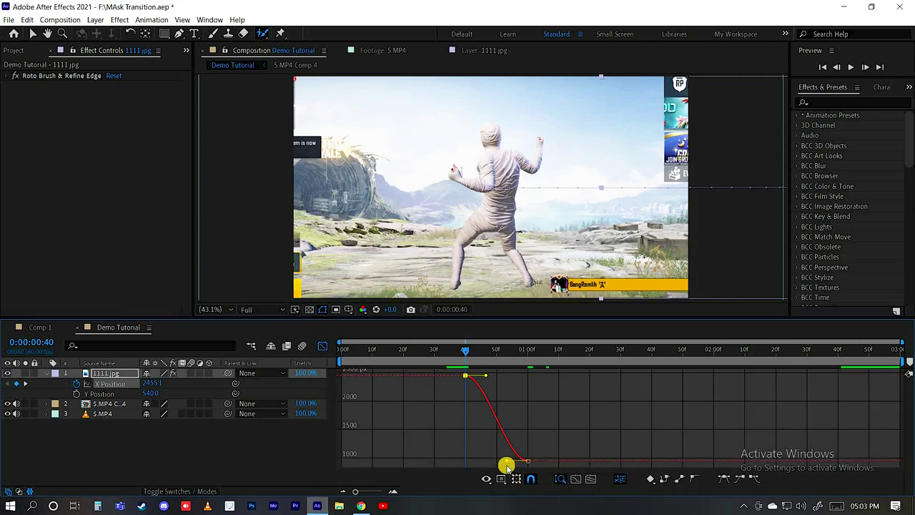
{"action": "left_click_drag", "start_coordinate": [506, 460], "coordinate": [554, 400]}
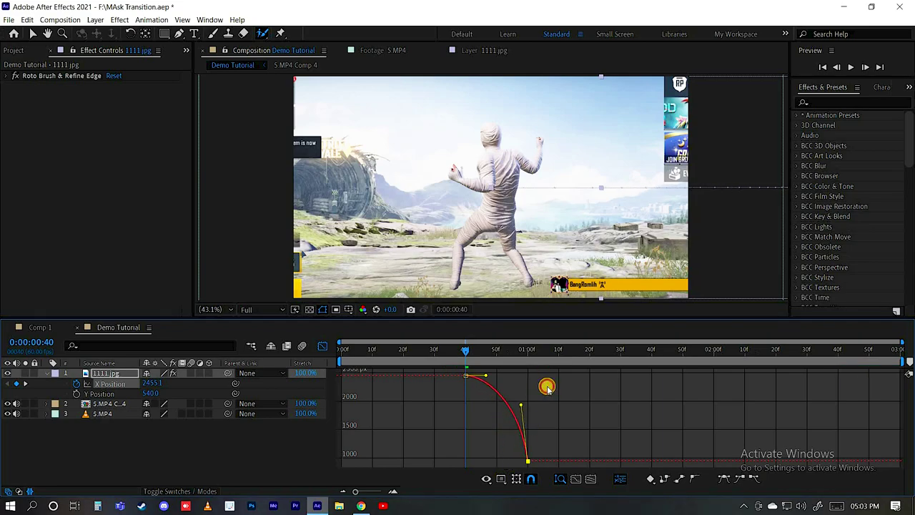
{"action": "left_click_drag", "start_coordinate": [486, 375], "coordinate": [488, 377]}
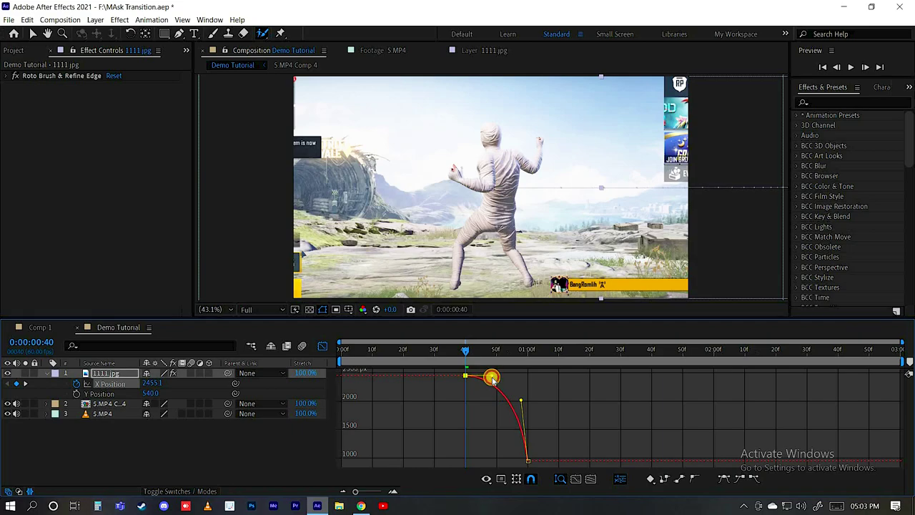
{"action": "left_click_drag", "start_coordinate": [522, 403], "coordinate": [537, 400]}
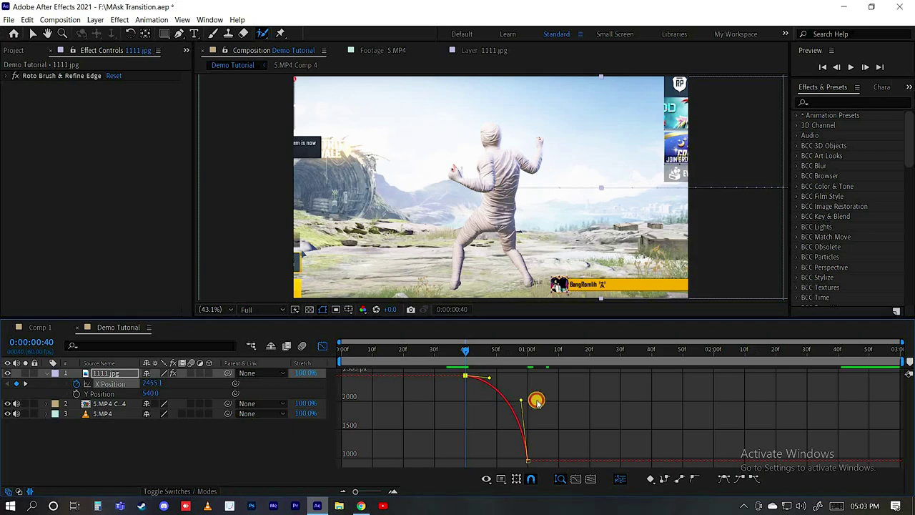
{"action": "left_click_drag", "start_coordinate": [488, 379], "coordinate": [489, 378]}
Step: Preview the eased slide from just before the first keyframe, then scrub back to frame 40
{"action": "left_click", "coordinate": [458, 358]}
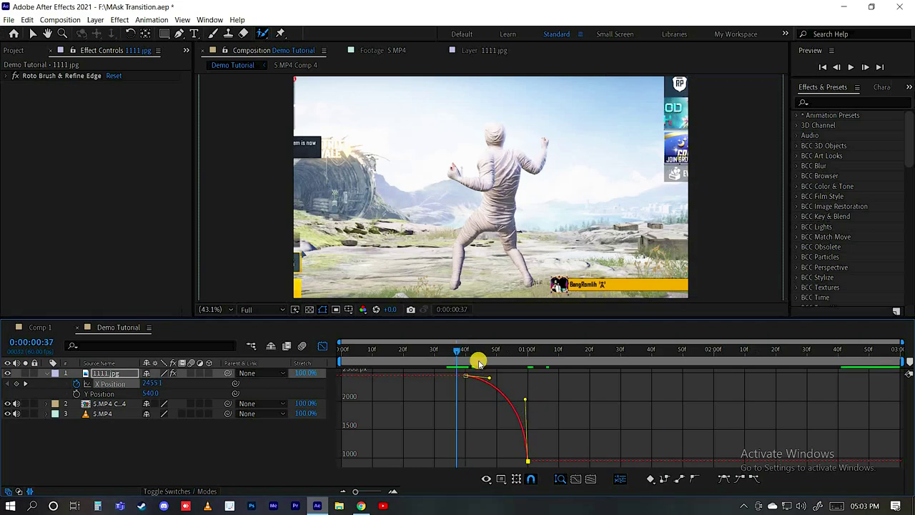
{"action": "key", "text": "space"}
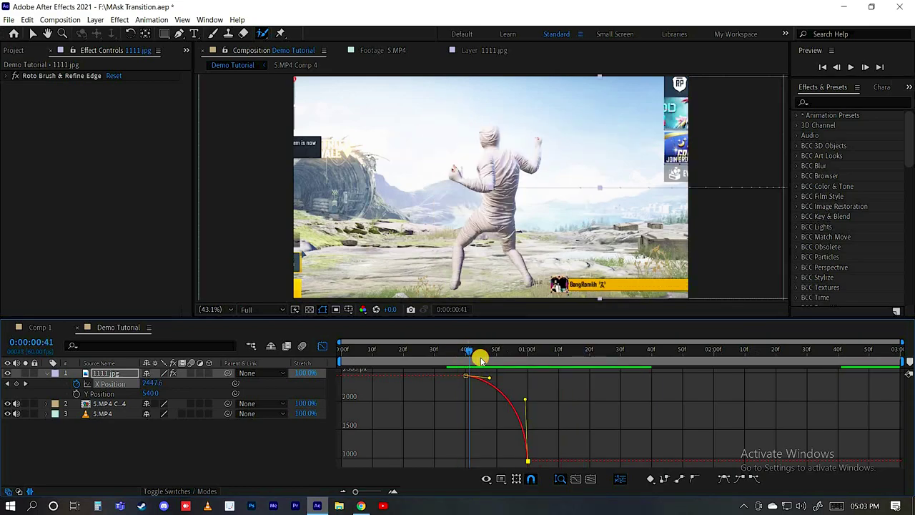
{"action": "left_click_drag", "start_coordinate": [476, 353], "coordinate": [464, 353]}
Step: Replay the slide, then shorten the first keyframe's handle and lower the second's
{"action": "left_click", "coordinate": [460, 349]}
{"action": "key", "text": "space"}
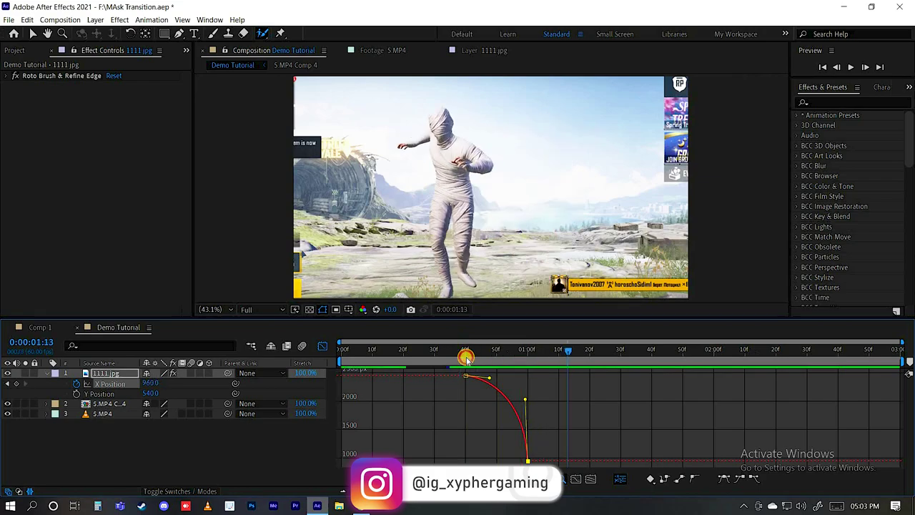
{"action": "left_click_drag", "start_coordinate": [489, 378], "coordinate": [475, 376]}
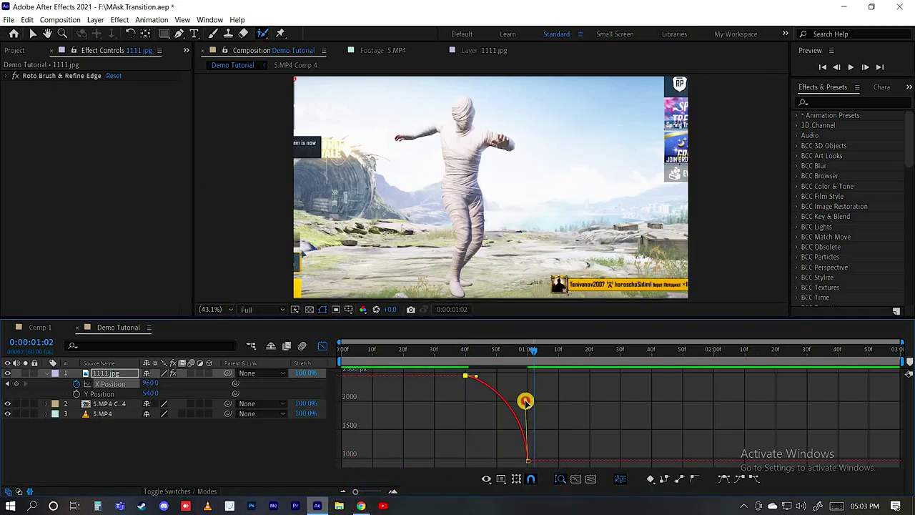
{"action": "left_click_drag", "start_coordinate": [526, 405], "coordinate": [526, 414]}
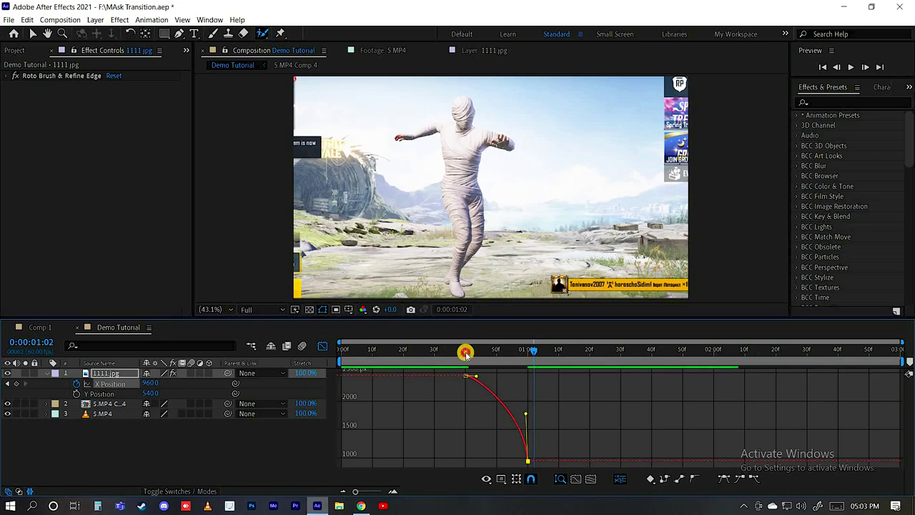
Step: Preview the reshaped slide, scrub back to frame 37, and play it once more
{"action": "key", "text": "space"}
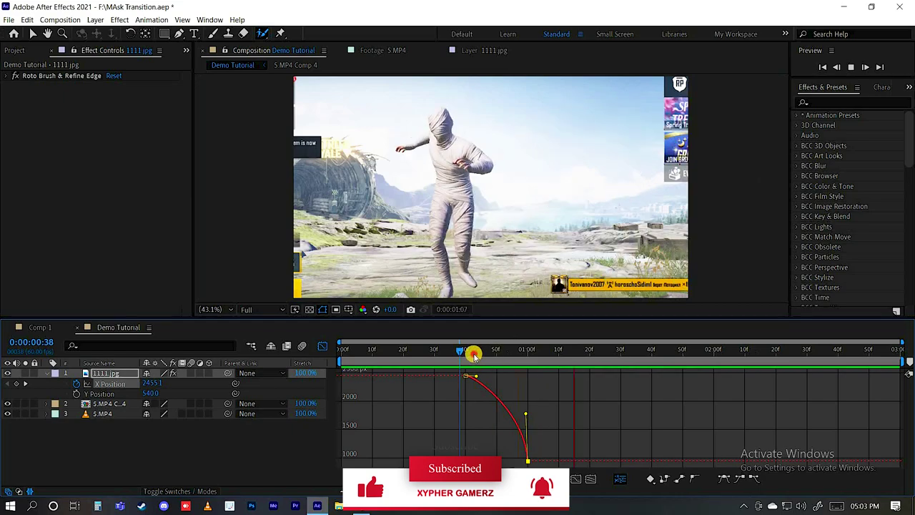
{"action": "left_click", "coordinate": [463, 355]}
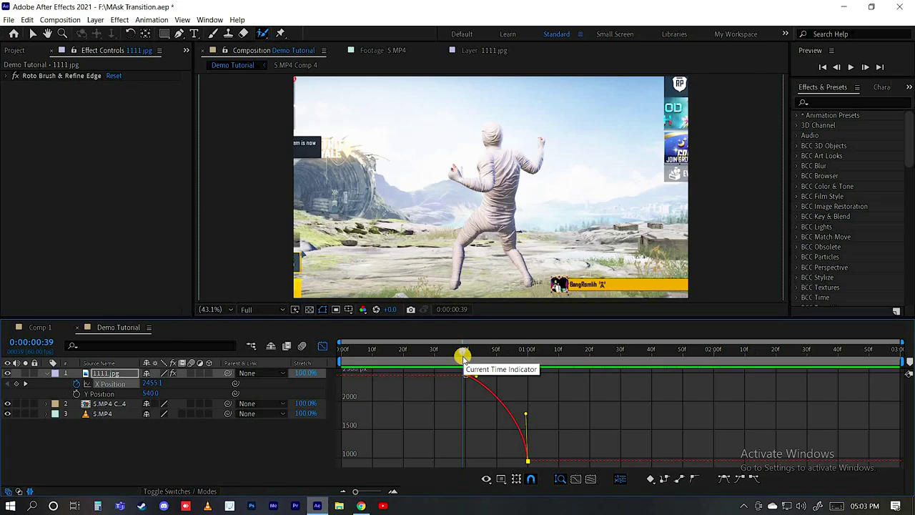
{"action": "left_click_drag", "start_coordinate": [463, 355], "coordinate": [456, 352]}
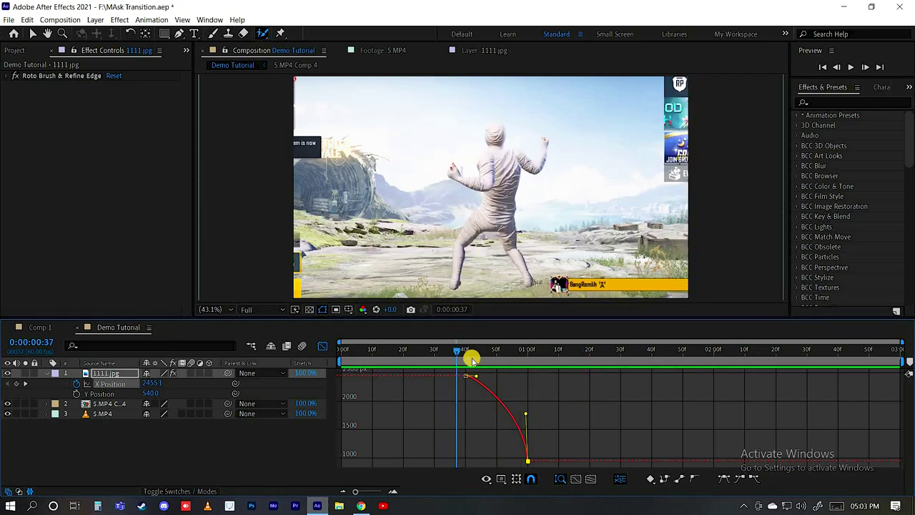
{"action": "key", "text": "space"}
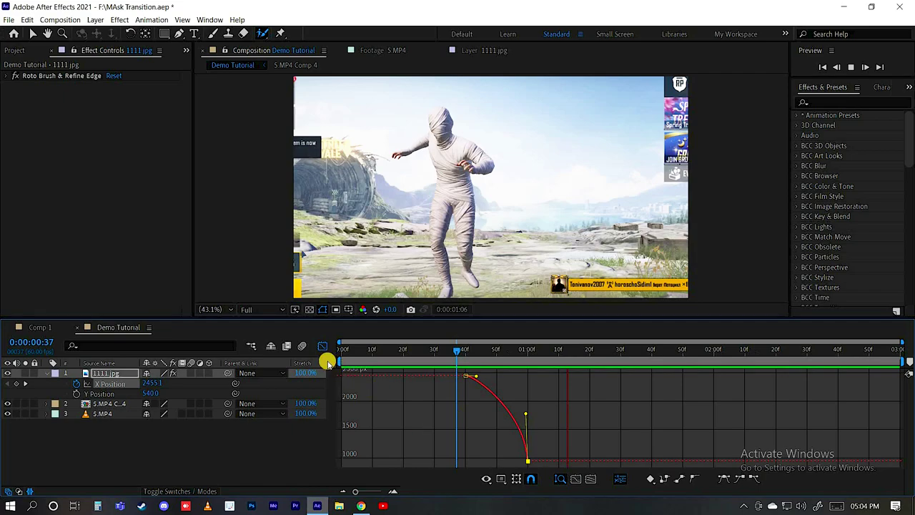
{"action": "key", "text": "space"}
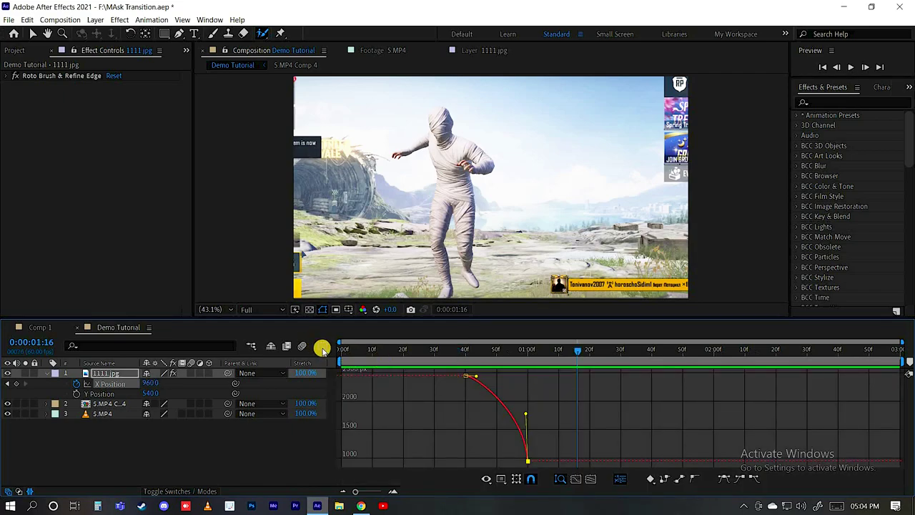
Step: Collapse the Position properties and add a new adjustment layer at 0:00:01:00
{"action": "left_click", "coordinate": [322, 348]}
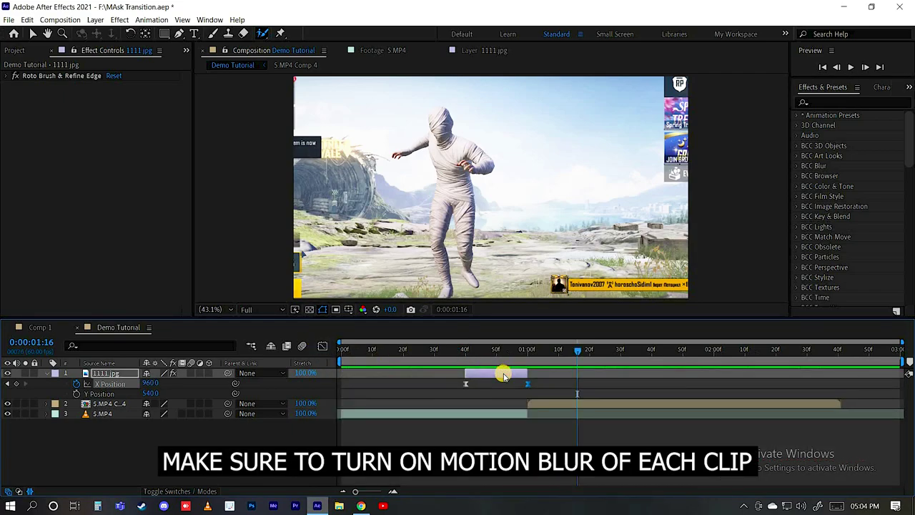
{"action": "key", "text": "u"}
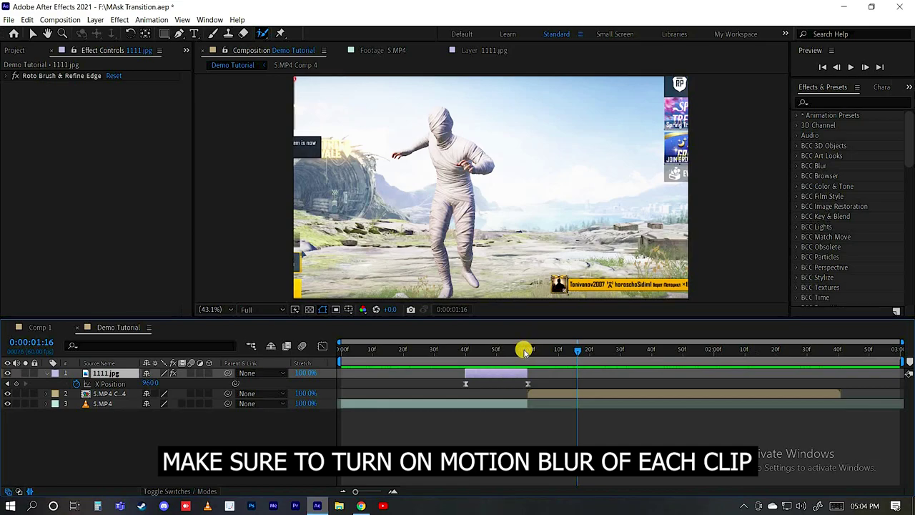
{"action": "key", "text": "u"}
{"action": "left_click", "coordinate": [526, 350]}
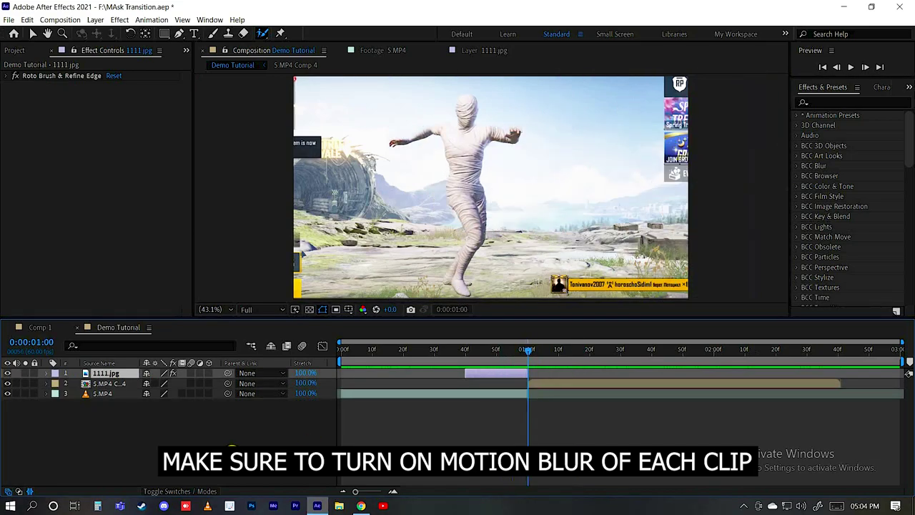
{"action": "right_click", "coordinate": [233, 335]}
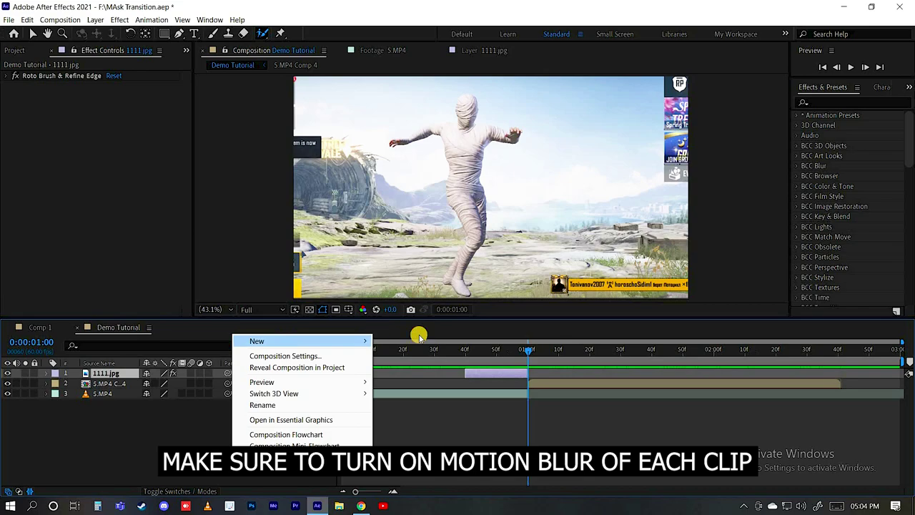
{"action": "mouse_move", "coordinate": [321, 341]}
{"action": "left_click", "coordinate": [428, 426]}
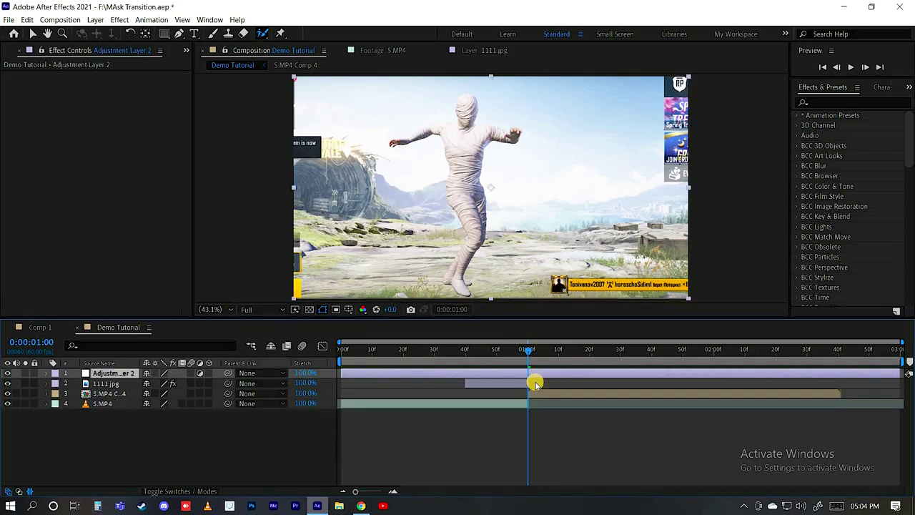
Step: Trim Adjustment Layer 2 to 0:00:01:00–0:00:01:20 by splitting and deleting the outer parts
{"action": "key", "text": "ctrl+shift+d"}
{"action": "key", "text": "Delete"}
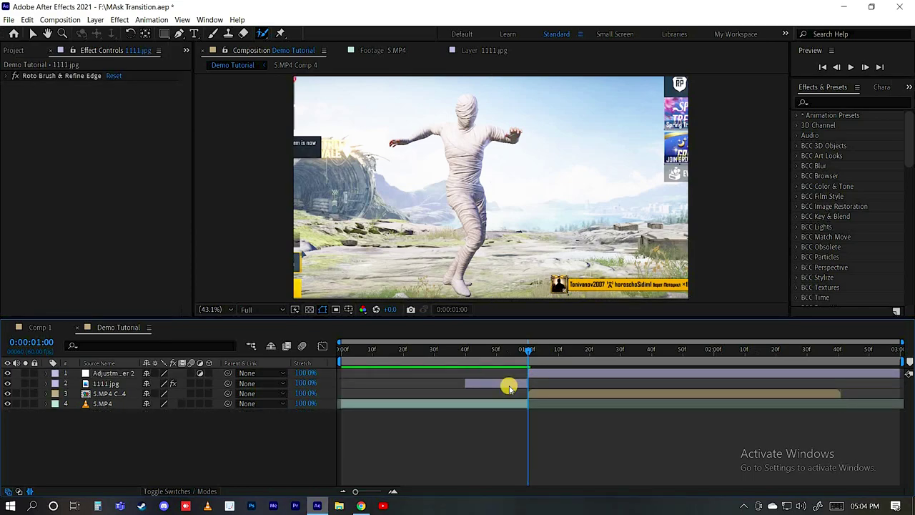
{"action": "key", "text": "space"}
{"action": "key", "text": "space"}
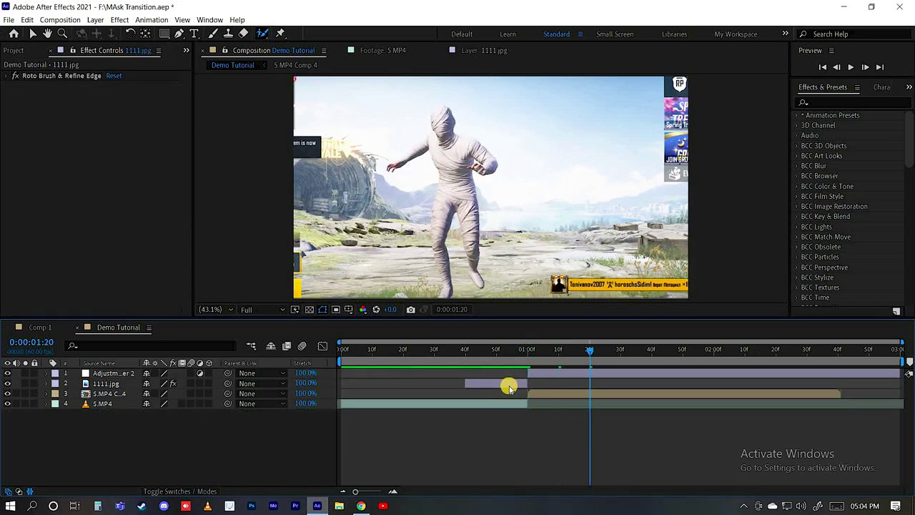
{"action": "left_click", "coordinate": [605, 373]}
{"action": "left_click", "coordinate": [605, 373]}
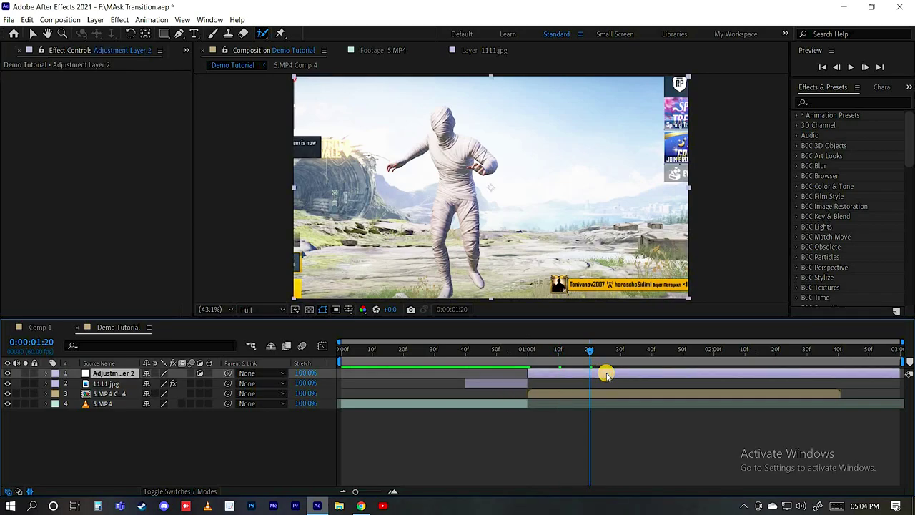
{"action": "key", "text": "ctrl+shift+d"}
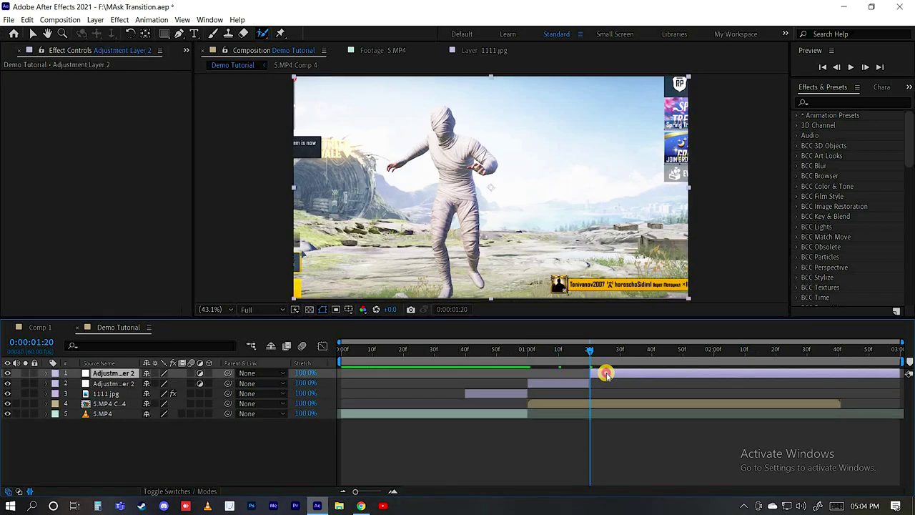
{"action": "key", "text": "Delete"}
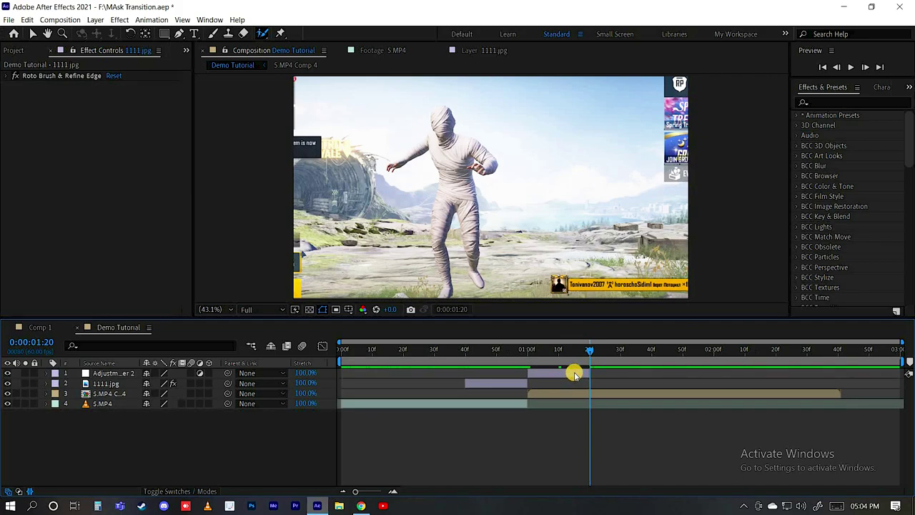
{"action": "left_click", "coordinate": [574, 375]}
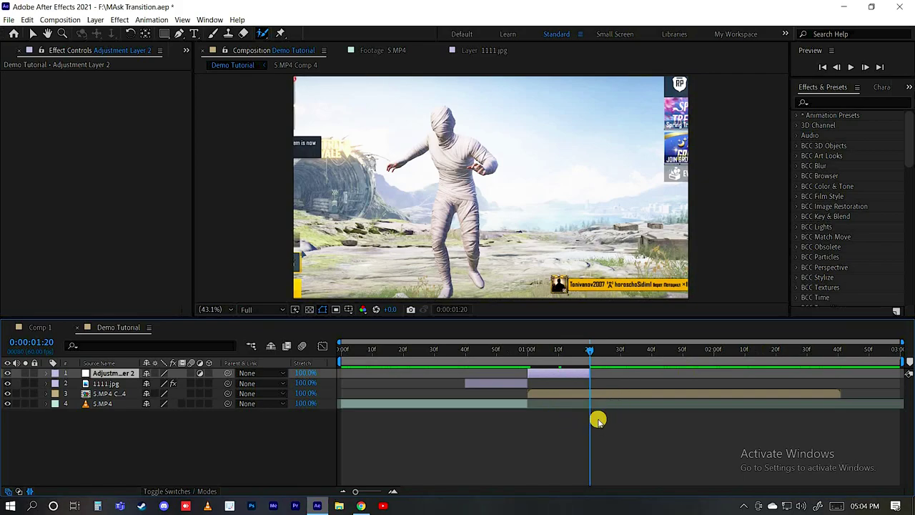
{"action": "left_click", "coordinate": [556, 355]}
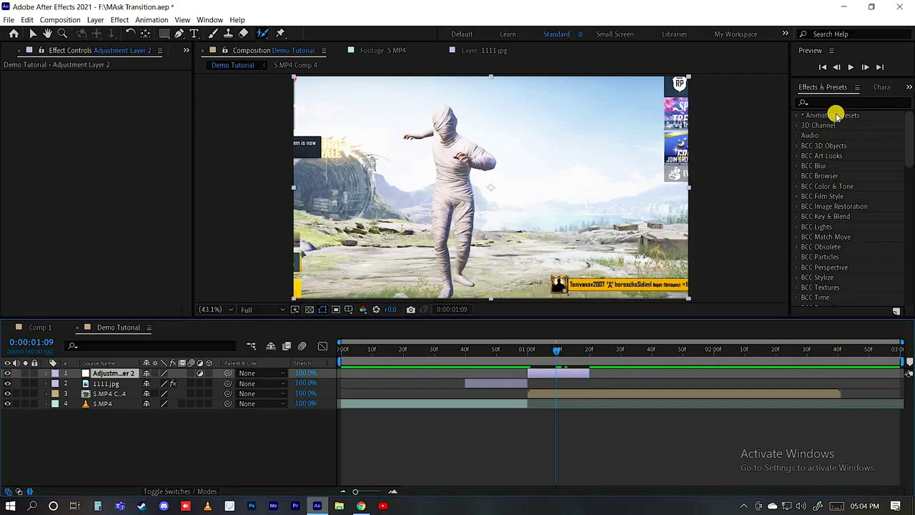
Step: Apply Twitch to Adjustment Layer 2 and set its Amount to 120 at 0:00:01:00
{"action": "key", "text": "ctrl+space"}
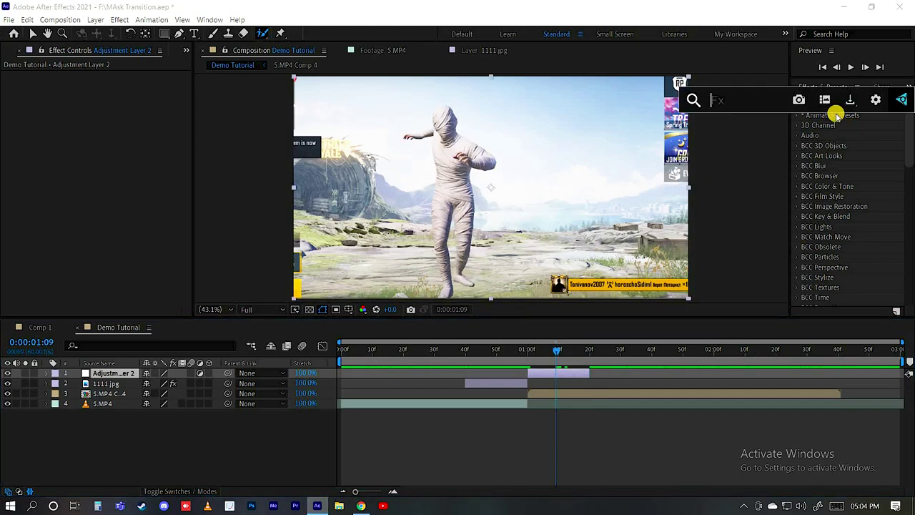
{"action": "type", "text": "twitc"}
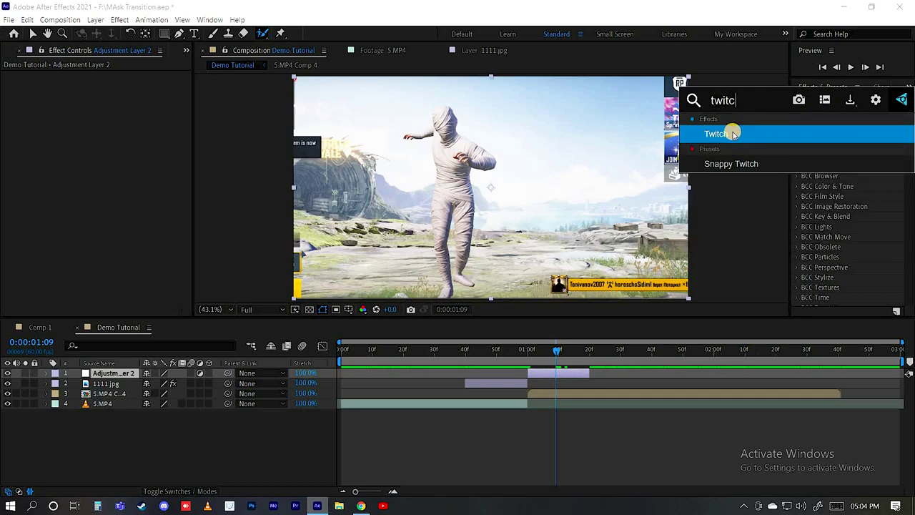
{"action": "left_click", "coordinate": [732, 134]}
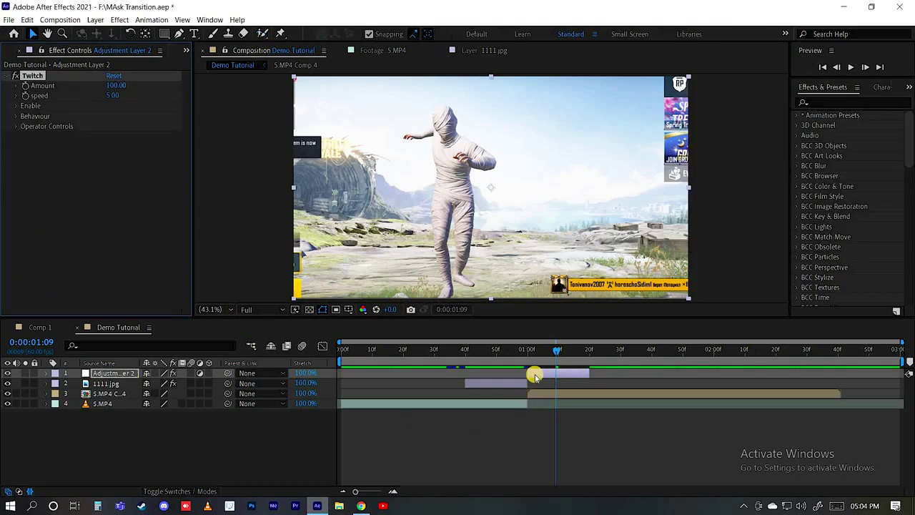
{"action": "left_click", "coordinate": [526, 353]}
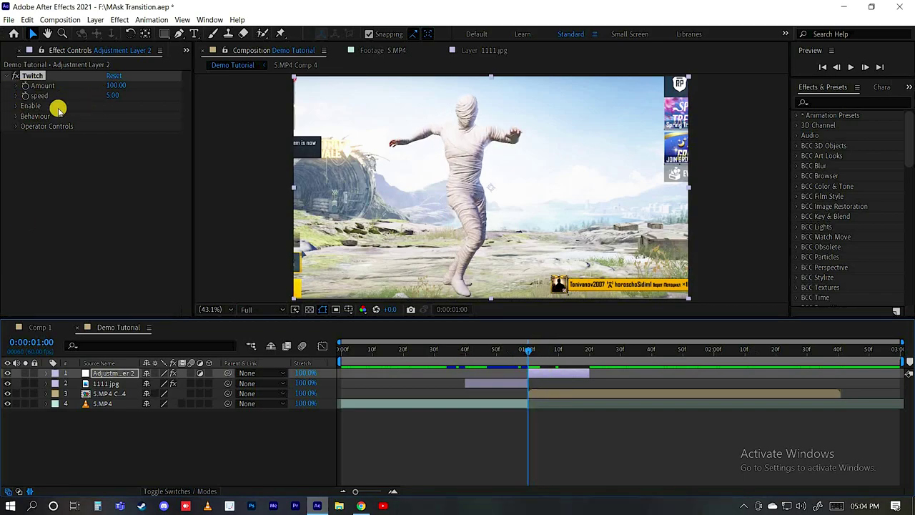
{"action": "left_click", "coordinate": [118, 88]}
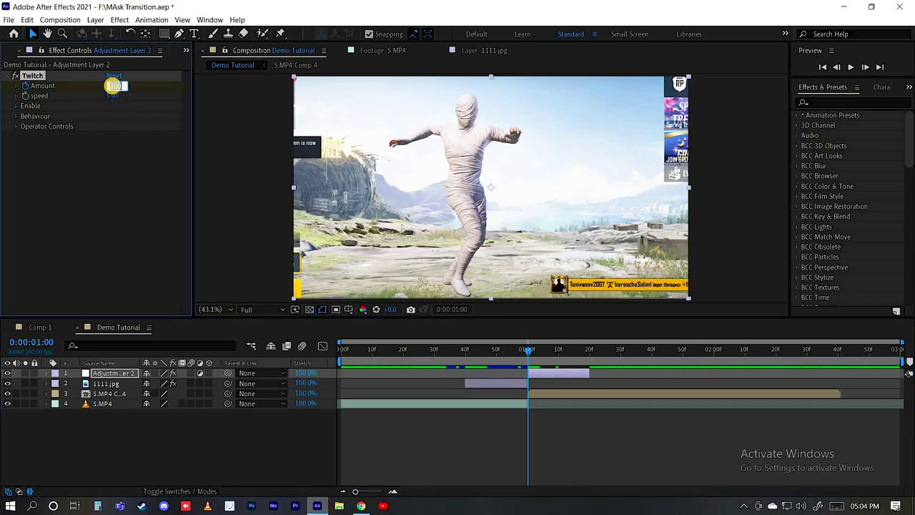
{"action": "type", "text": "10"}
{"action": "key", "text": "Return"}
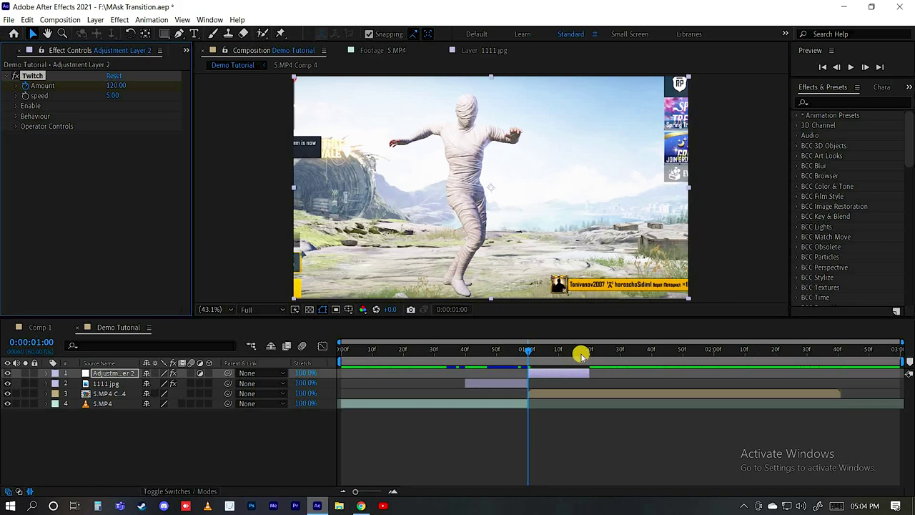
Step: Keyframe Twitch Amount to 0 at 0:00:01:20
{"action": "key", "text": "u"}
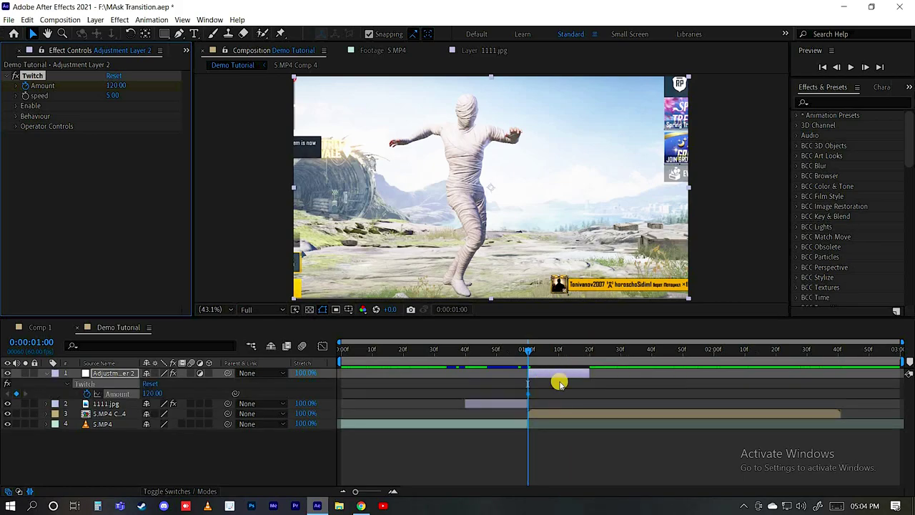
{"action": "left_click", "coordinate": [590, 348]}
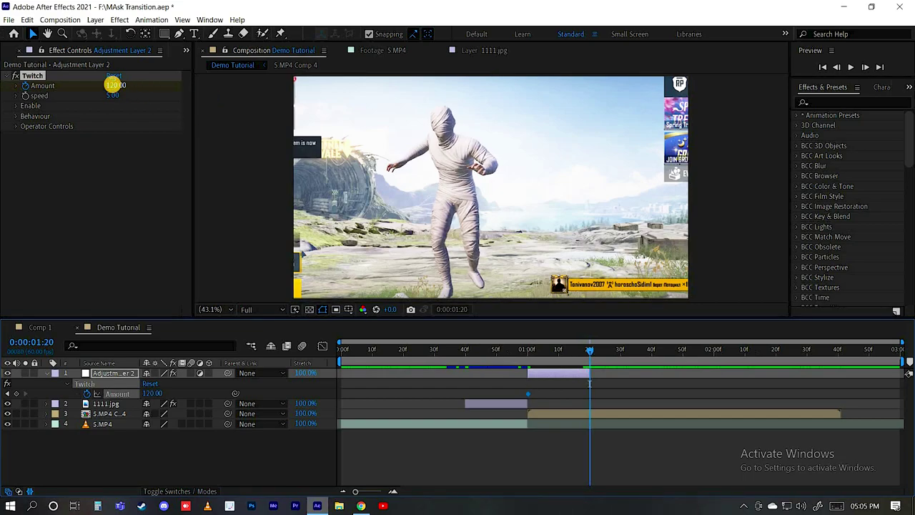
{"action": "left_click", "coordinate": [114, 85]}
{"action": "type", "text": "0"}
{"action": "key", "text": "Return"}
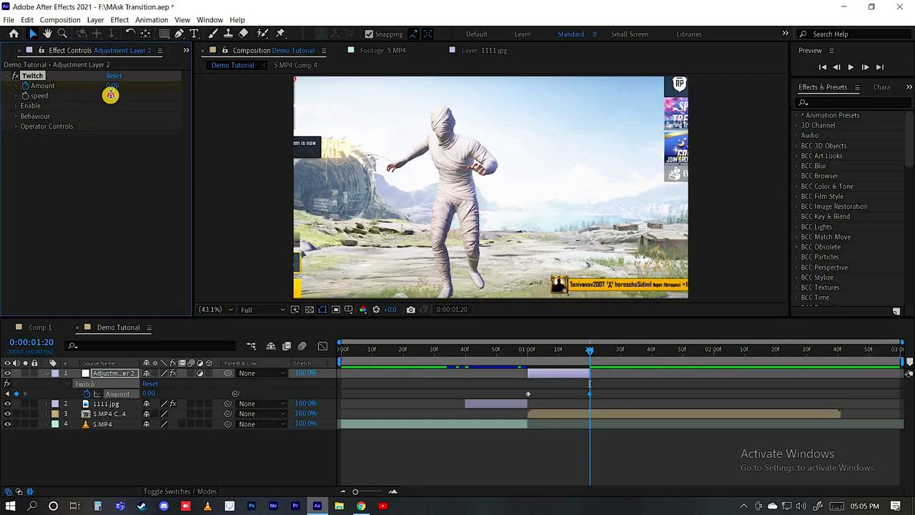
Step: Set Twitch speed to 15, enable Slide, and set Slide Amount to 43
{"action": "type", "text": "15"}
{"action": "key", "text": "Return"}
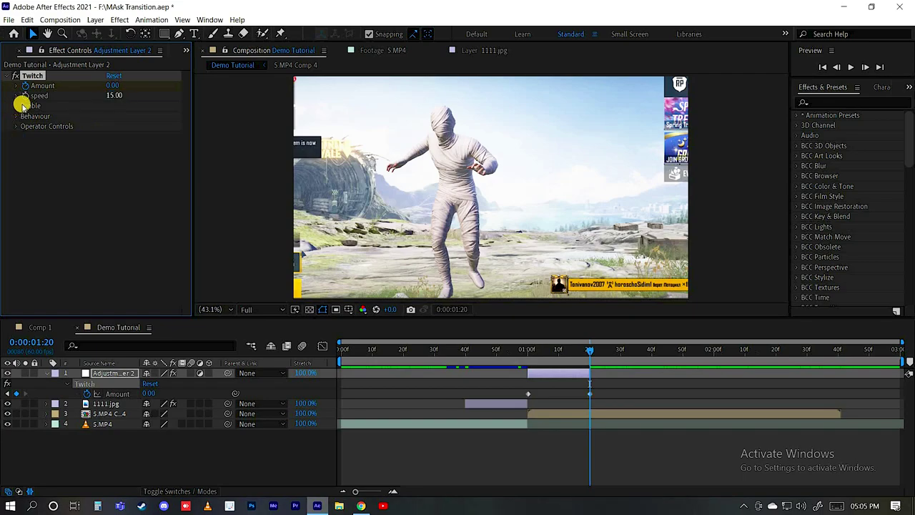
{"action": "left_click", "coordinate": [17, 107]}
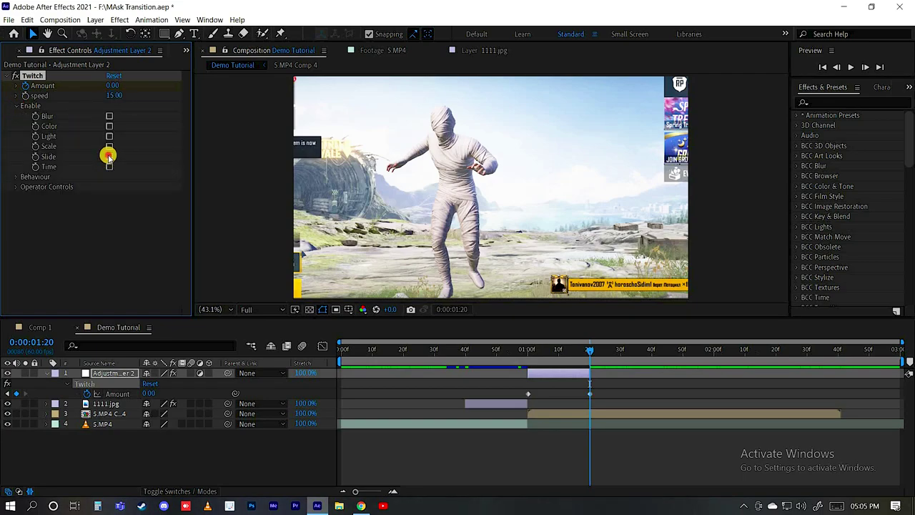
{"action": "left_click", "coordinate": [108, 156]}
{"action": "left_click", "coordinate": [18, 106]}
{"action": "left_click", "coordinate": [16, 126]}
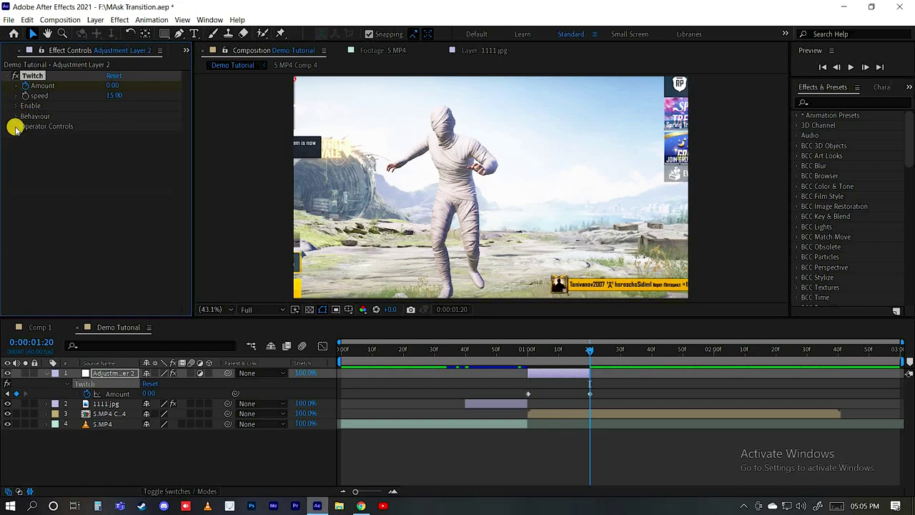
{"action": "left_click", "coordinate": [26, 176]}
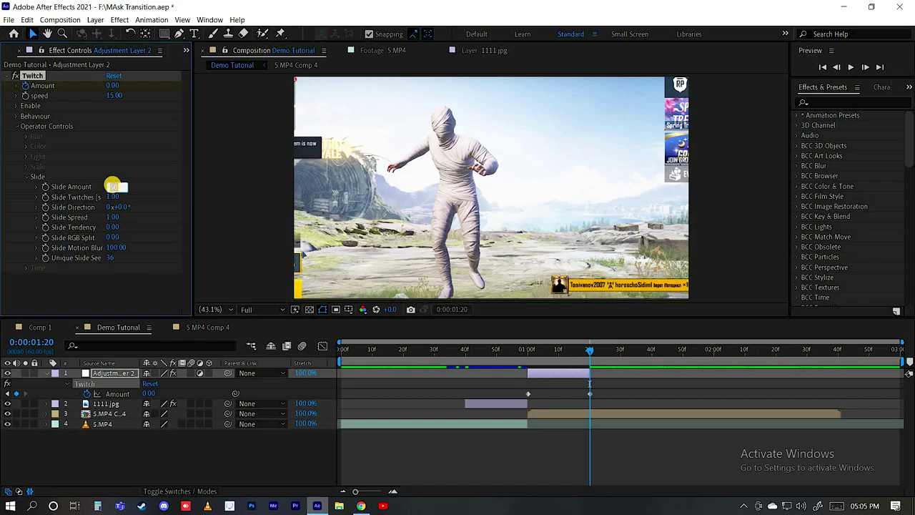
{"action": "type", "text": "43"}
{"action": "key", "text": "Return"}
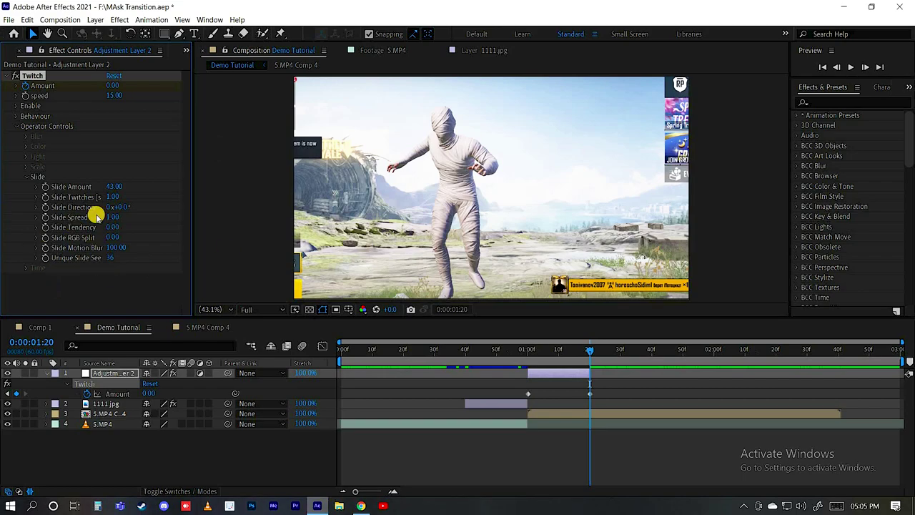
Step: Select both Amount keyframes and show the Amount value curve at 0:00:01:04
{"action": "left_click", "coordinate": [17, 129]}
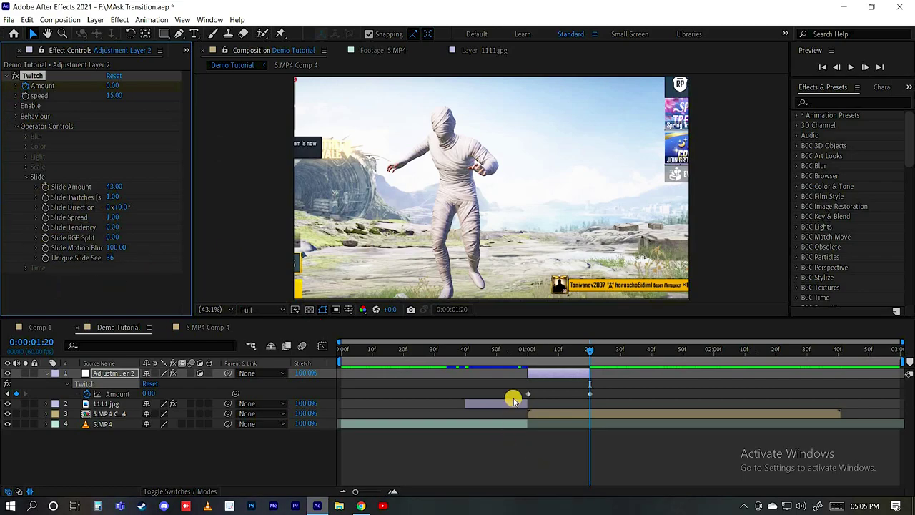
{"action": "mouse_move", "coordinate": [513, 390]}
{"action": "left_mouse_down"}
{"action": "mouse_move", "coordinate": [594, 394]}
{"action": "mouse_move", "coordinate": [580, 391]}
{"action": "left_mouse_up"}
{"action": "left_click", "coordinate": [539, 352]}
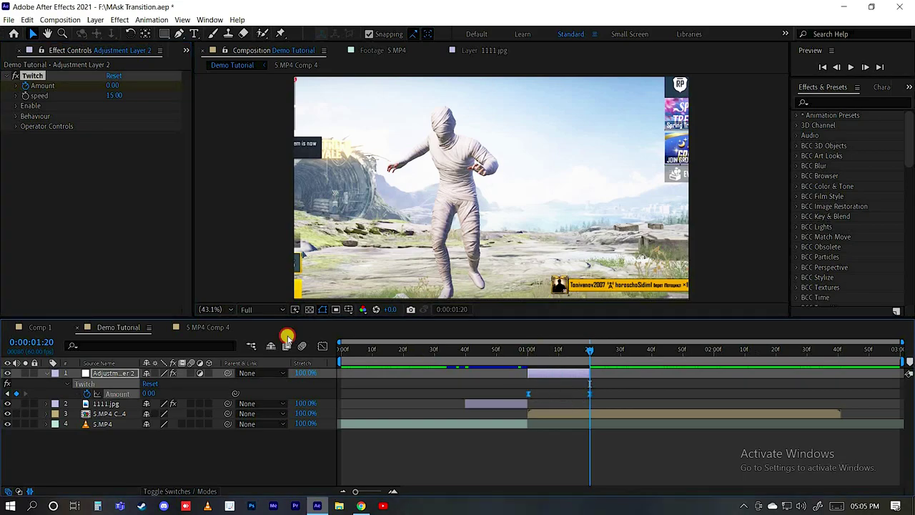
{"action": "left_click", "coordinate": [323, 349]}
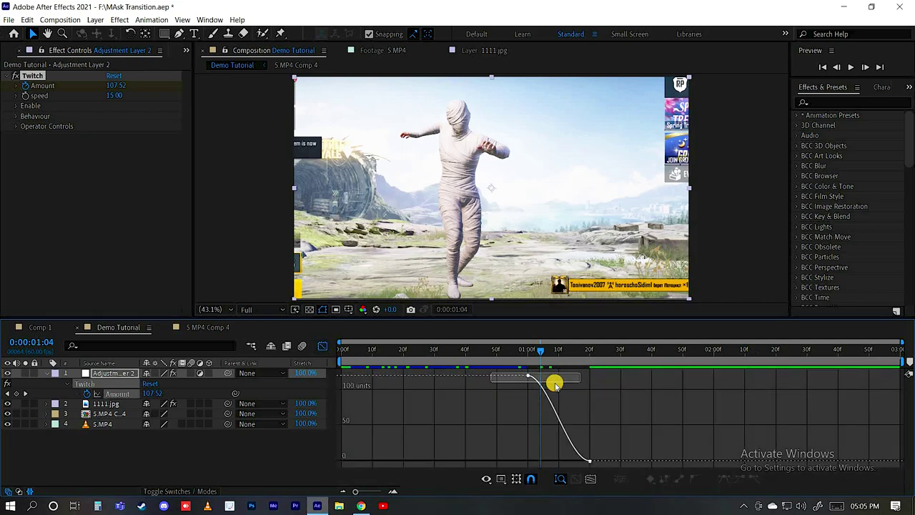
Step: Pull the first Amount keyframe's handle down so Amount plunges right after 0:00:01:00
{"action": "mouse_move", "coordinate": [556, 385]}
{"action": "left_mouse_down"}
{"action": "mouse_move", "coordinate": [548, 375]}
{"action": "mouse_move", "coordinate": [515, 461]}
{"action": "mouse_move", "coordinate": [551, 462]}
{"action": "mouse_move", "coordinate": [533, 460]}
{"action": "left_mouse_up"}
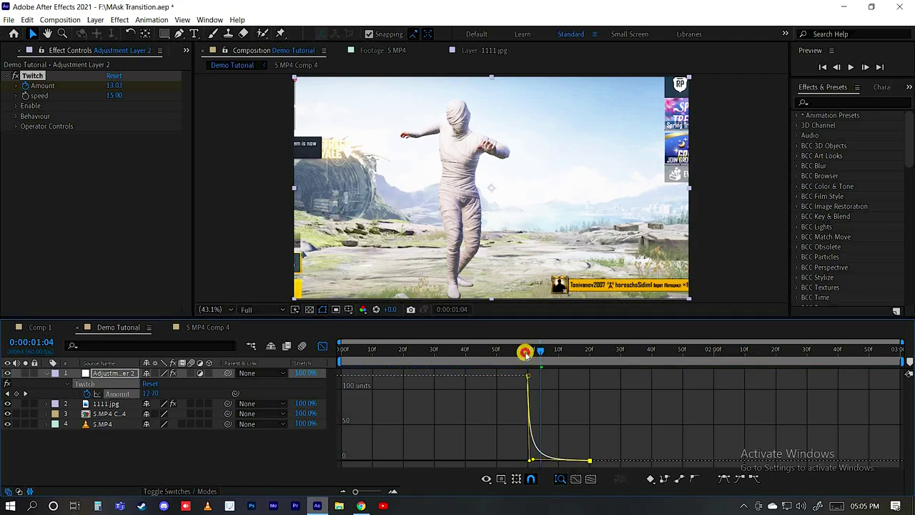
{"action": "key", "text": "shift+F3"}
{"action": "left_click", "coordinate": [564, 393]}
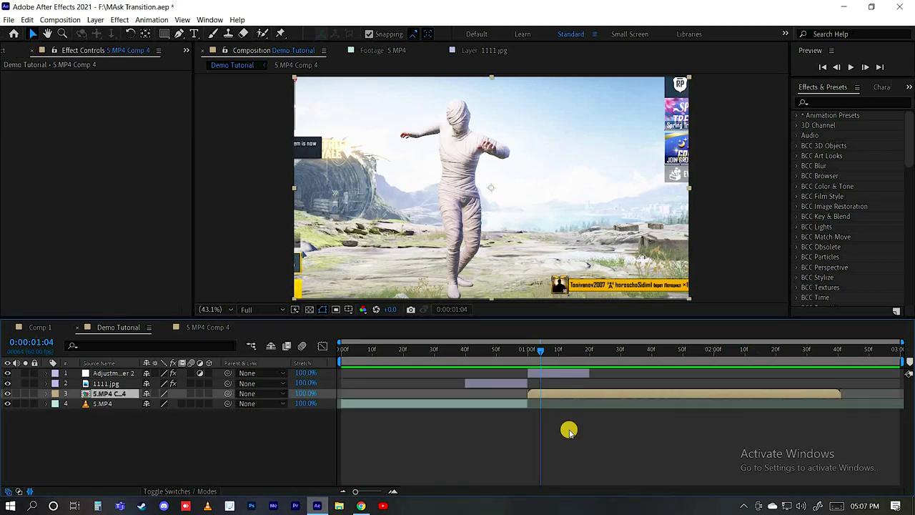
Step: Apply Turbulent Displace to 5.MP4 Comp 4 and keyframe Amount 100 at 1:00
{"action": "key", "text": "ctrl+space"}
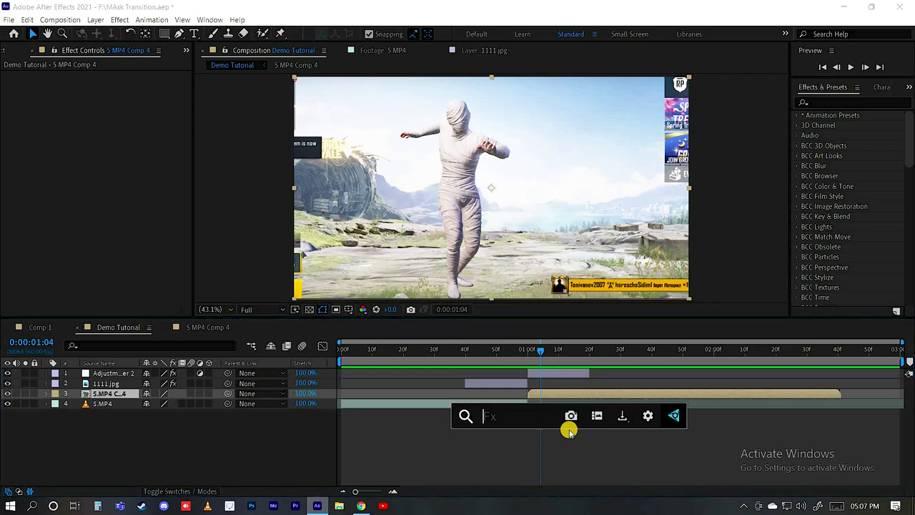
{"action": "type", "text": "tur"}
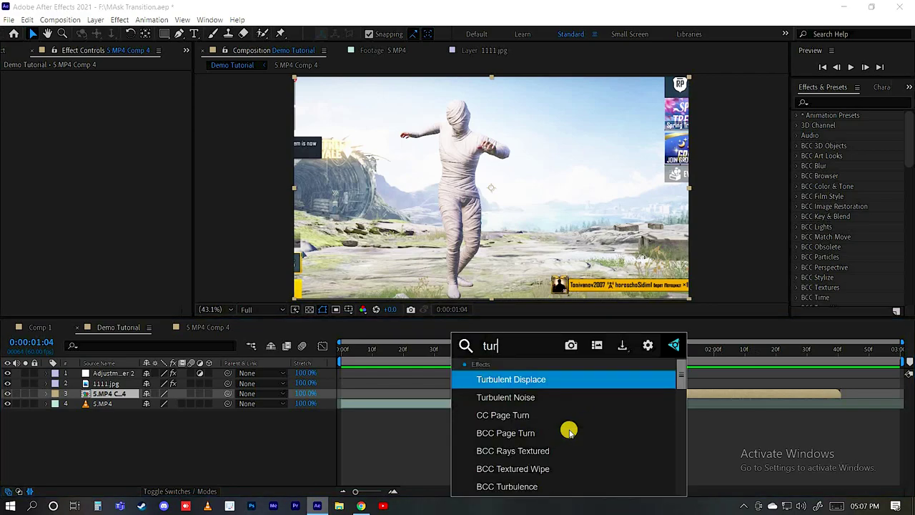
{"action": "type", "text": "bul"}
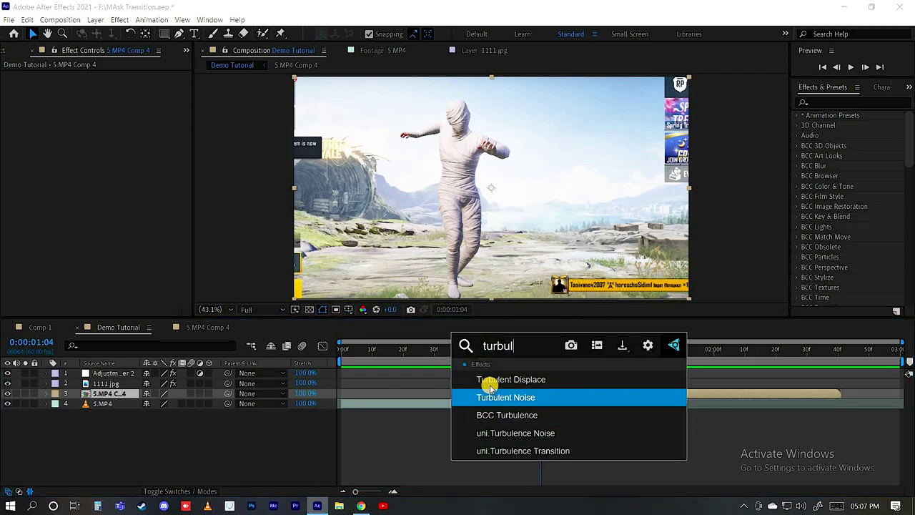
{"action": "left_click", "coordinate": [475, 379]}
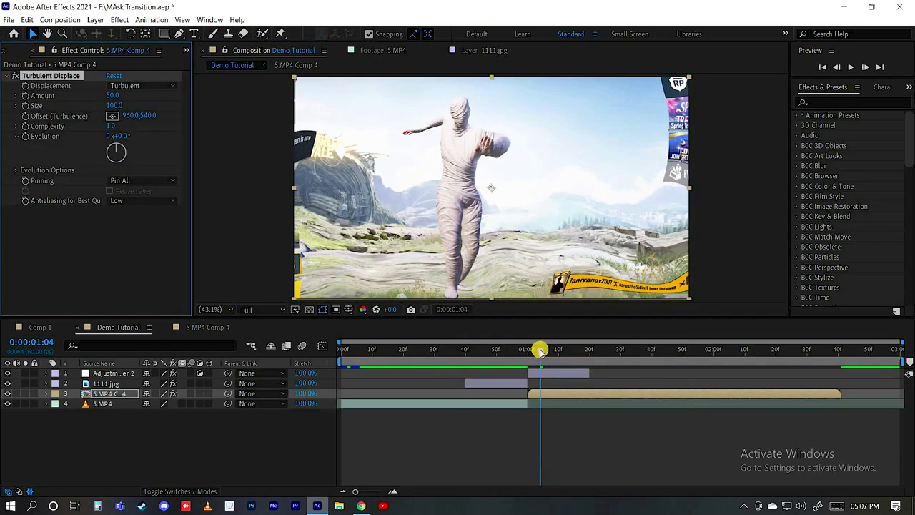
{"action": "left_click_drag", "start_coordinate": [540, 350], "coordinate": [531, 352]}
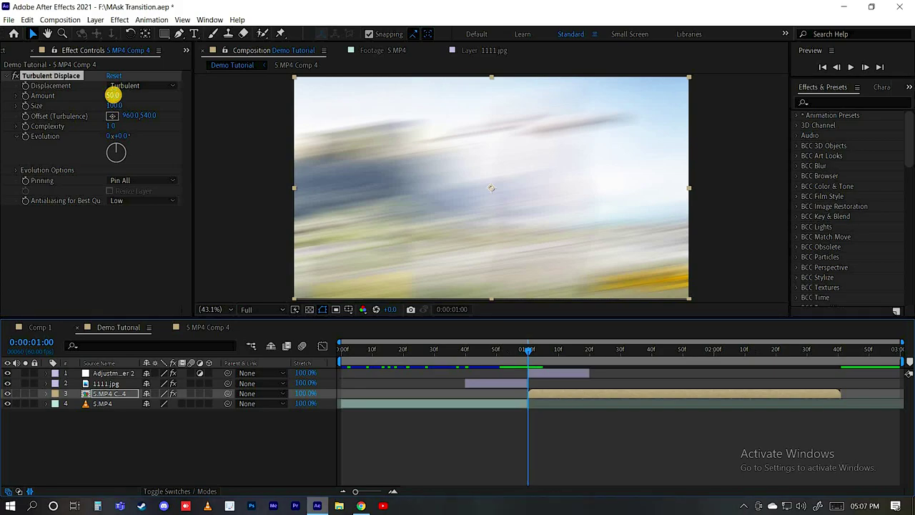
{"action": "left_click", "coordinate": [113, 95]}
{"action": "type", "text": "100"}
{"action": "key", "text": "Return"}
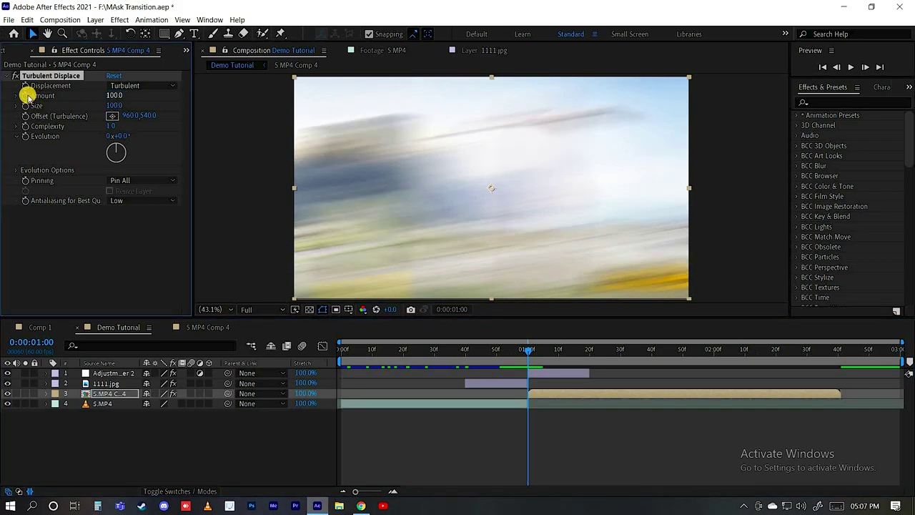
{"action": "left_click", "coordinate": [26, 95]}
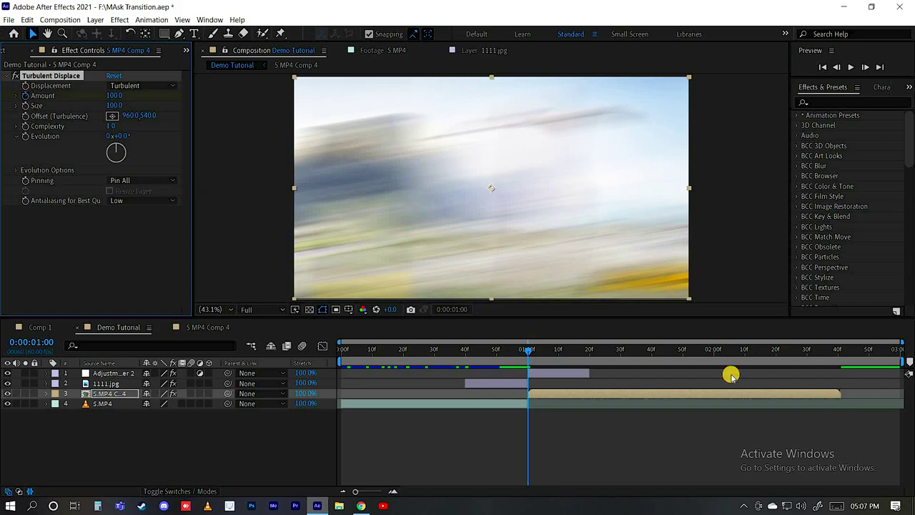
Step: At 0:00:02:39, set Amount to 0 and Size to 350
{"action": "left_click", "coordinate": [838, 353]}
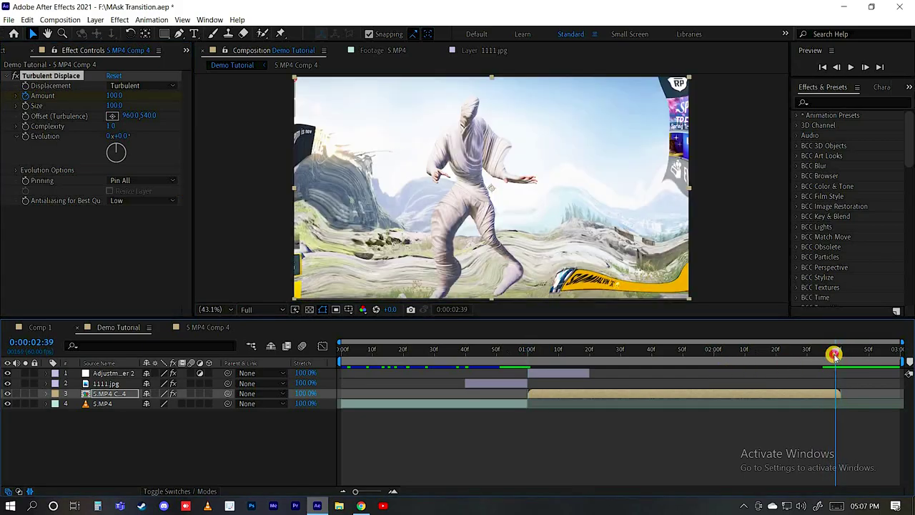
{"action": "left_click", "coordinate": [115, 96]}
{"action": "type", "text": "0"}
{"action": "key", "text": "Return"}
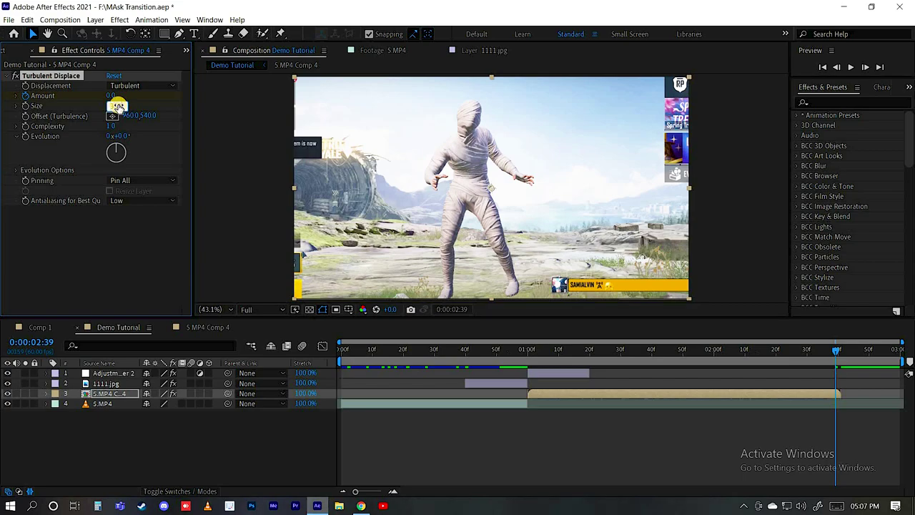
{"action": "key", "text": "Return"}
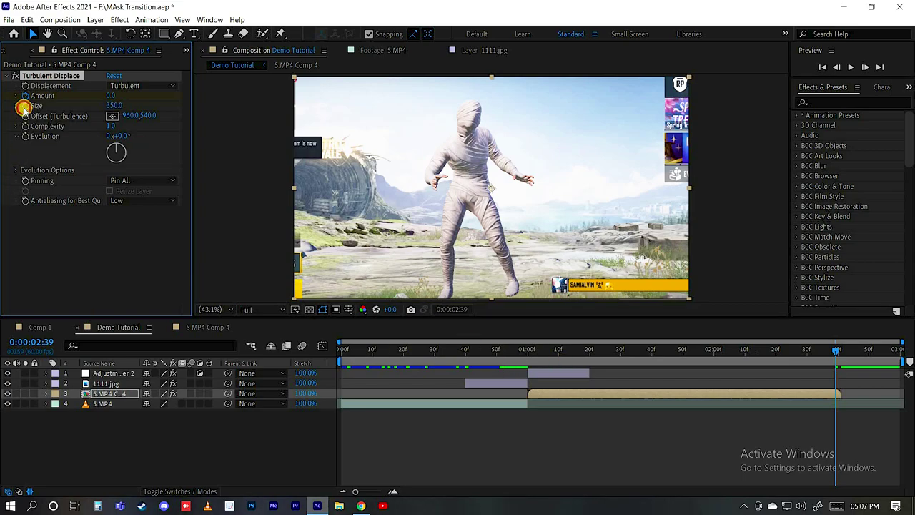
{"action": "key", "text": "u"}
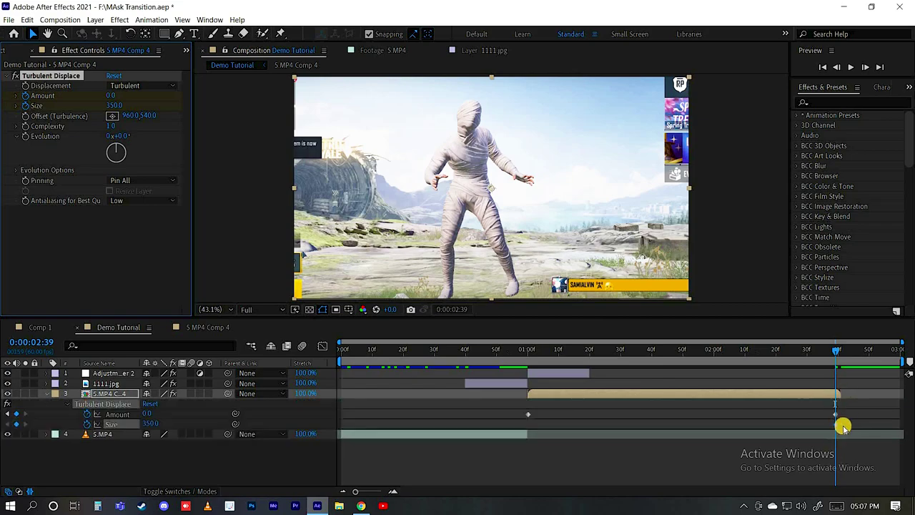
Step: Set Turbulent Displace Size to 30 at the 0:00:01:00 keyframe
{"action": "left_click", "coordinate": [530, 352]}
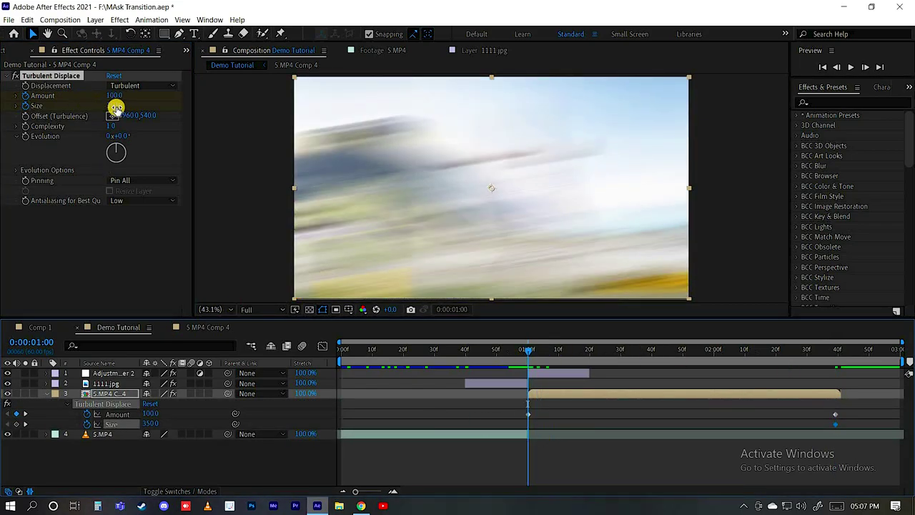
{"action": "left_click", "coordinate": [114, 106]}
{"action": "type", "text": "30"}
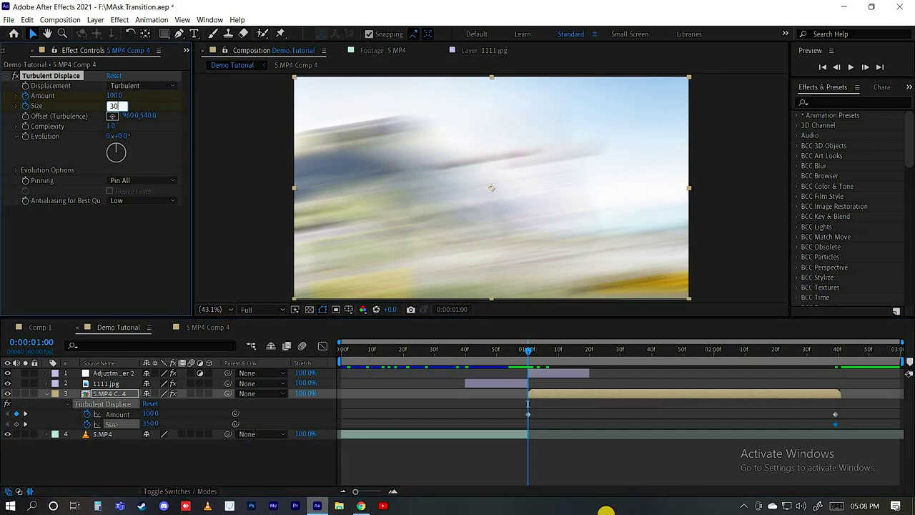
{"action": "key", "text": "Return"}
Step: Apply easy ease (F9) to all Amount and Size keyframes
{"action": "mouse_move", "coordinate": [508, 404]}
{"action": "left_mouse_down"}
{"action": "mouse_move", "coordinate": [857, 449]}
{"action": "mouse_move", "coordinate": [846, 443]}
{"action": "left_mouse_up"}
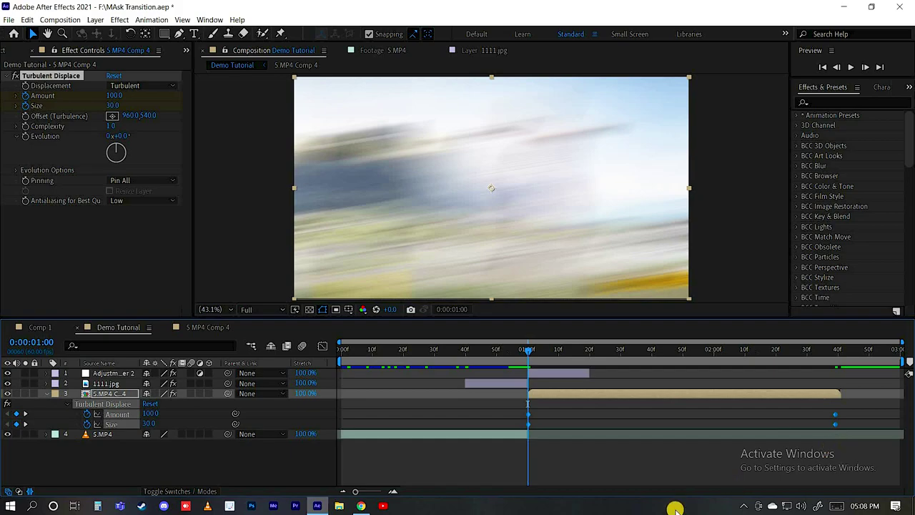
{"action": "key", "text": "F9"}
{"action": "left_click", "coordinate": [526, 413]}
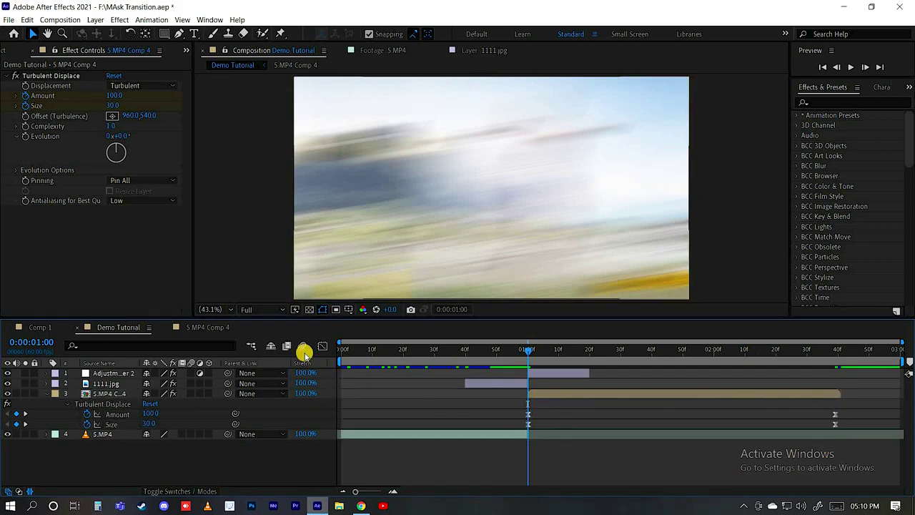
{"action": "left_click", "coordinate": [322, 347]}
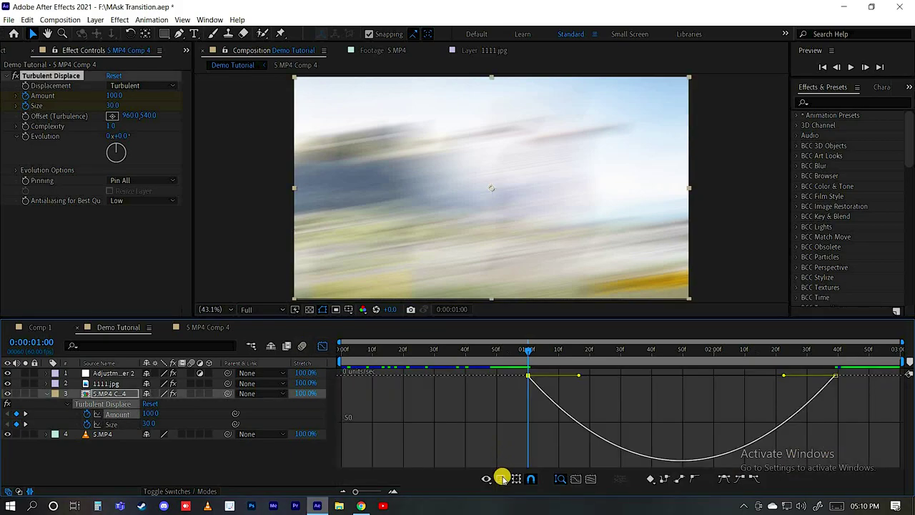
Step: Hide the reference graph and stretch Amount's first keyframe influence so it changes sharply after 1:00
{"action": "left_click", "coordinate": [502, 477]}
{"action": "left_click", "coordinate": [501, 477]}
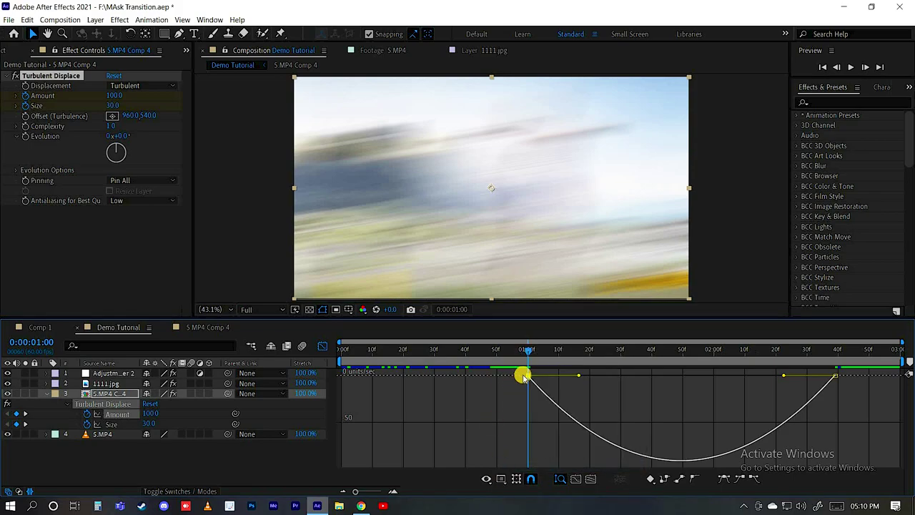
{"action": "left_click", "coordinate": [503, 478]}
{"action": "left_click", "coordinate": [583, 391]}
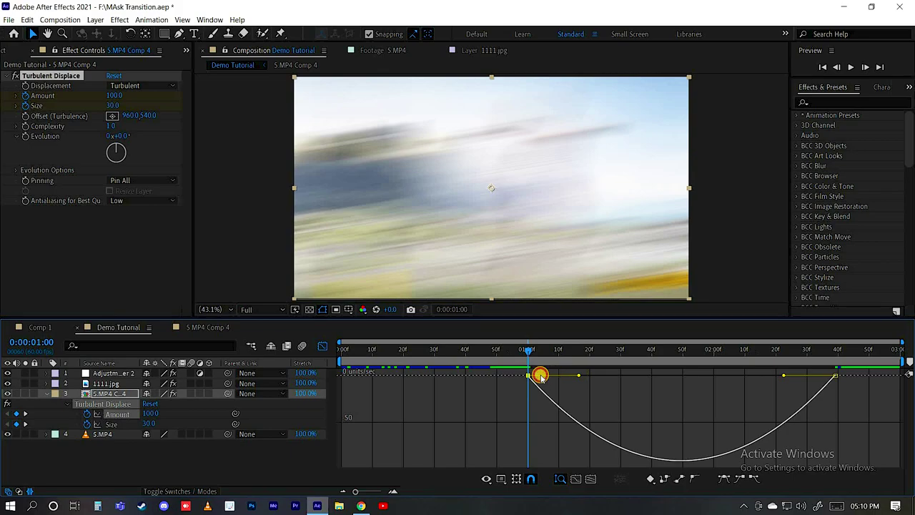
{"action": "left_click_drag", "start_coordinate": [527, 375], "coordinate": [787, 377]}
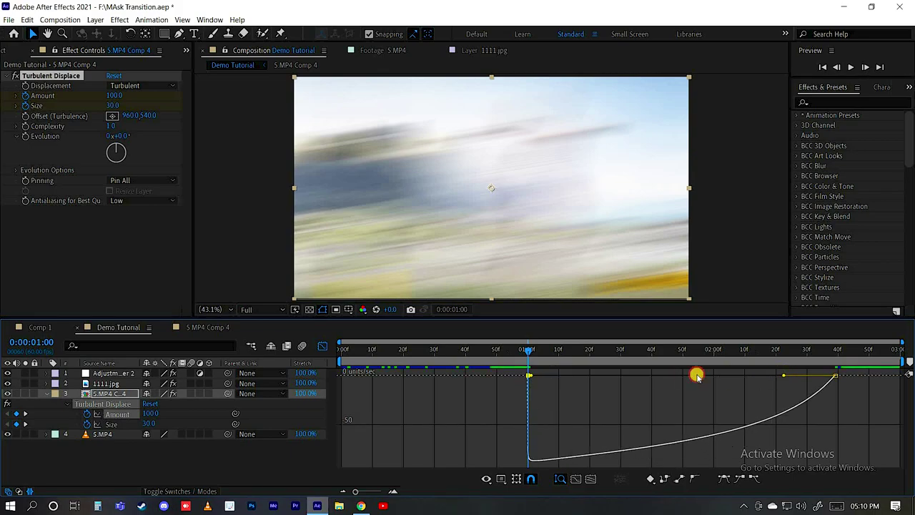
{"action": "left_click", "coordinate": [822, 378]}
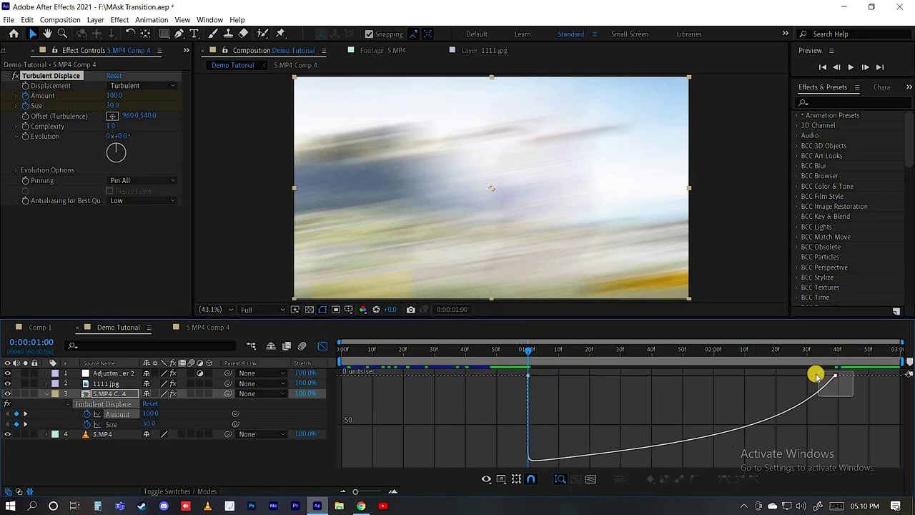
{"action": "key", "text": "k"}
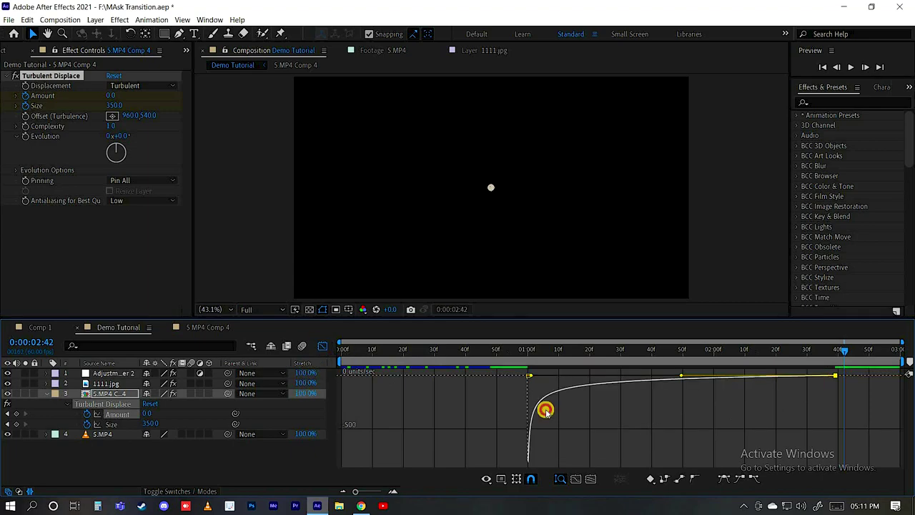
{"action": "key", "text": "shift+F3"}
Step: Reshape the Size speed curve: fastest right after 1:00, longer ease into the last keyframe
{"action": "left_click", "coordinate": [527, 427]}
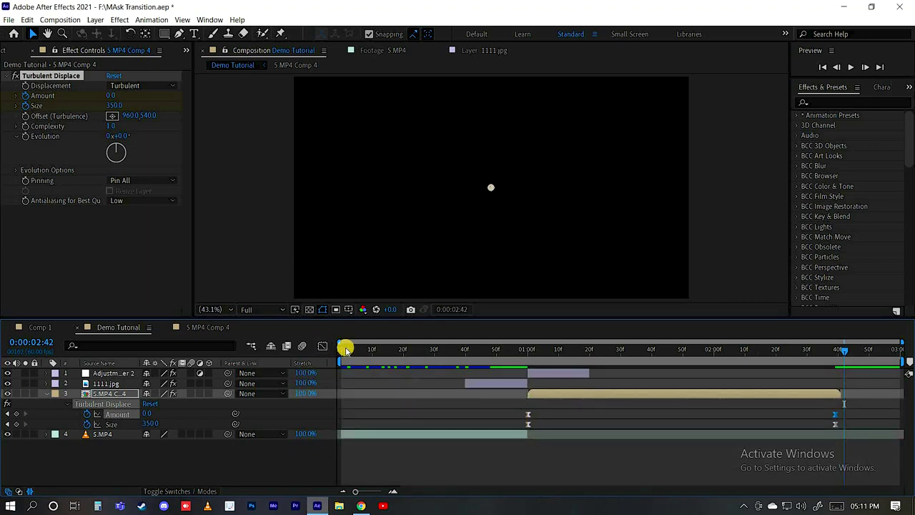
{"action": "left_click", "coordinate": [323, 345]}
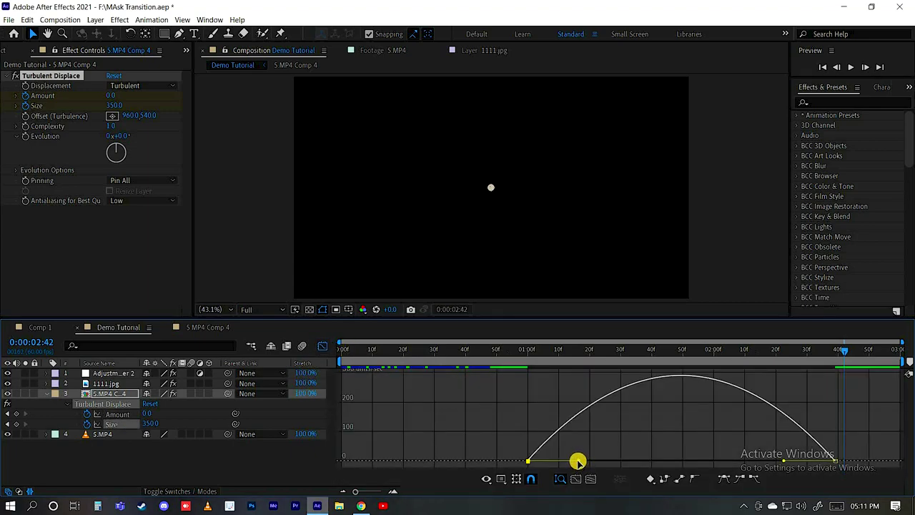
{"action": "left_click", "coordinate": [541, 461]}
{"action": "left_click_drag", "start_coordinate": [527, 460], "coordinate": [522, 461]}
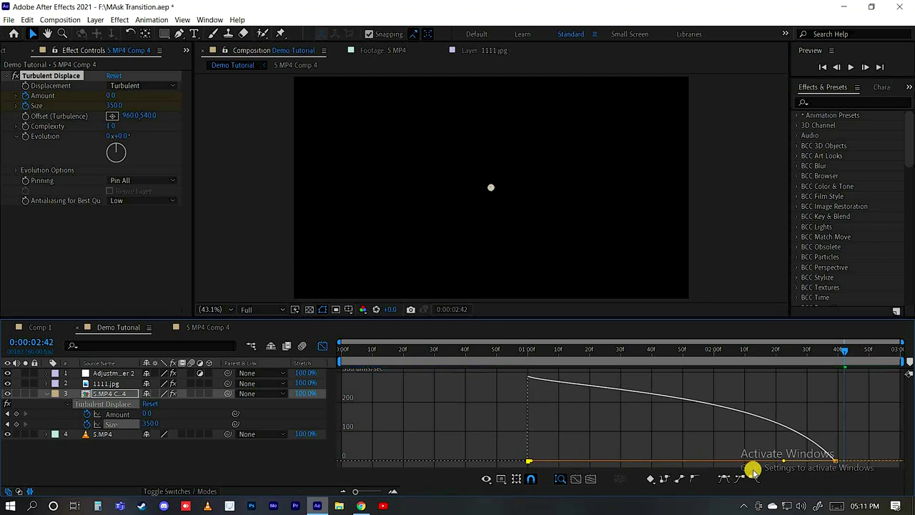
{"action": "left_click_drag", "start_coordinate": [784, 460], "coordinate": [681, 461]}
Step: Preview the transition from just before 1:00, then scrub from the 1:00 frame to 1:20
{"action": "left_click", "coordinate": [496, 349]}
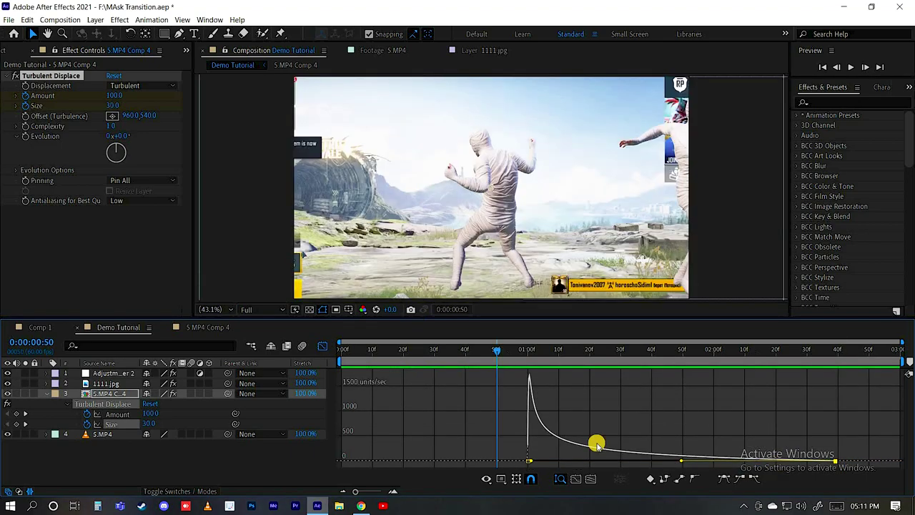
{"action": "left_click", "coordinate": [323, 346]}
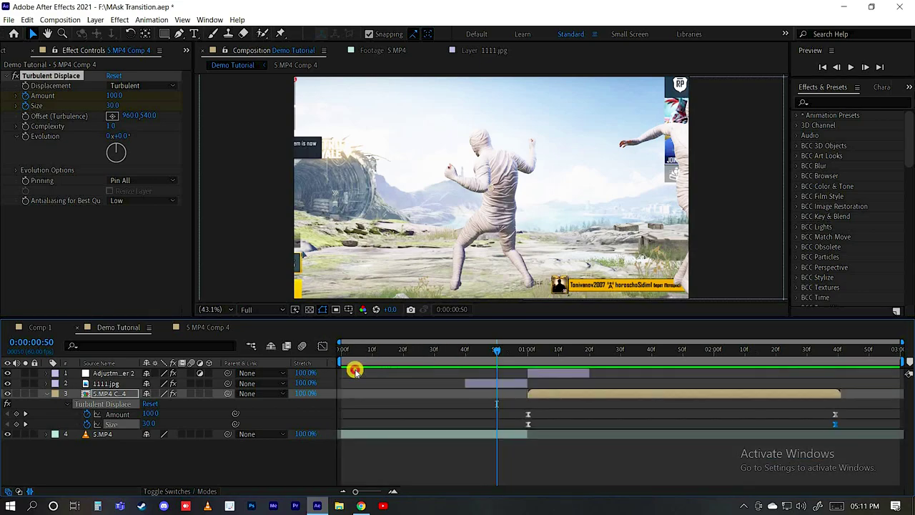
{"action": "key", "text": "space"}
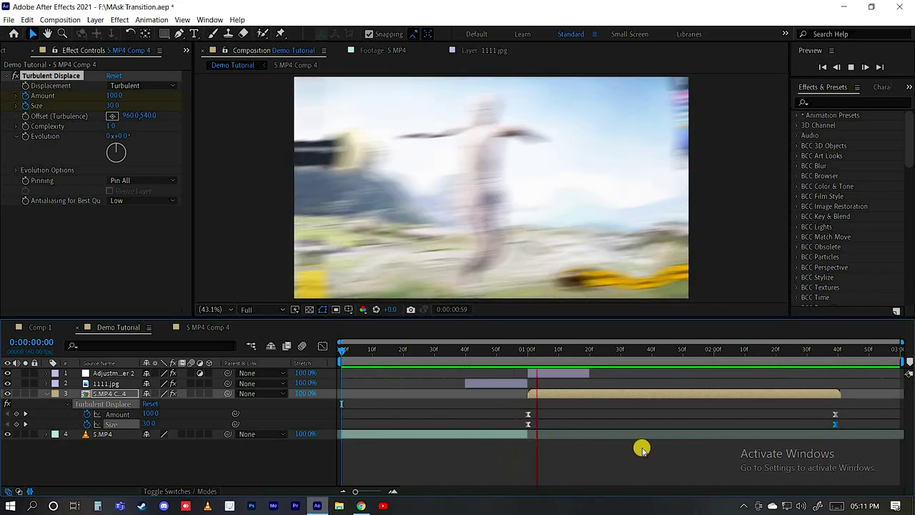
{"action": "key", "text": "space"}
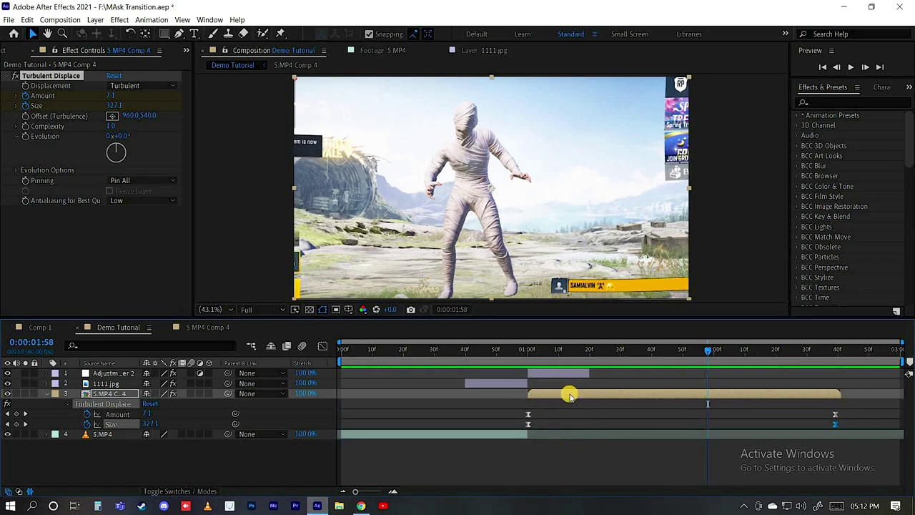
{"action": "left_click_drag", "start_coordinate": [572, 350], "coordinate": [532, 377]}
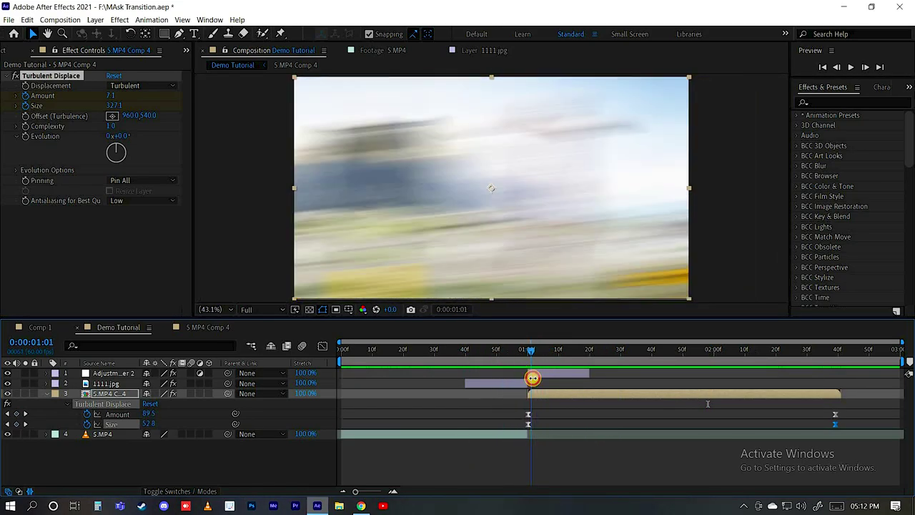
{"action": "left_click_drag", "start_coordinate": [532, 377], "coordinate": [533, 354]}
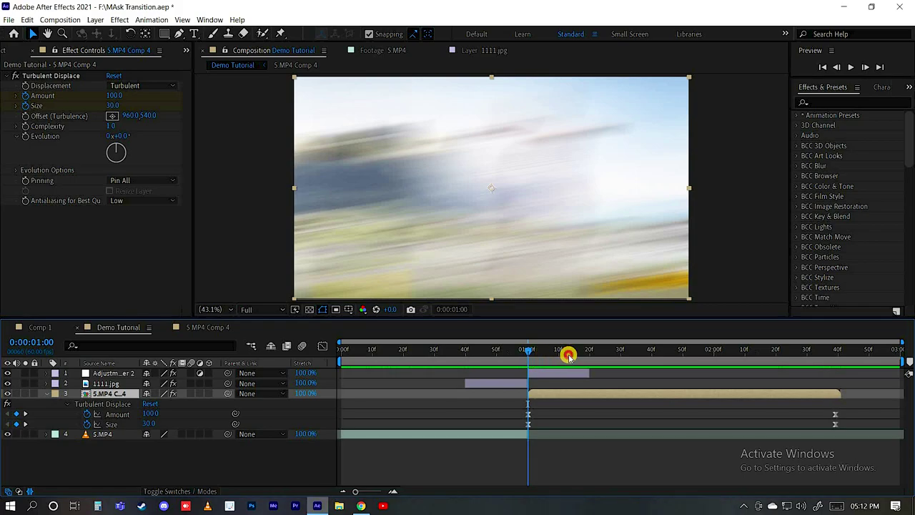
{"action": "left_click", "coordinate": [568, 355]}
{"action": "left_click_drag", "start_coordinate": [587, 358], "coordinate": [590, 357]}
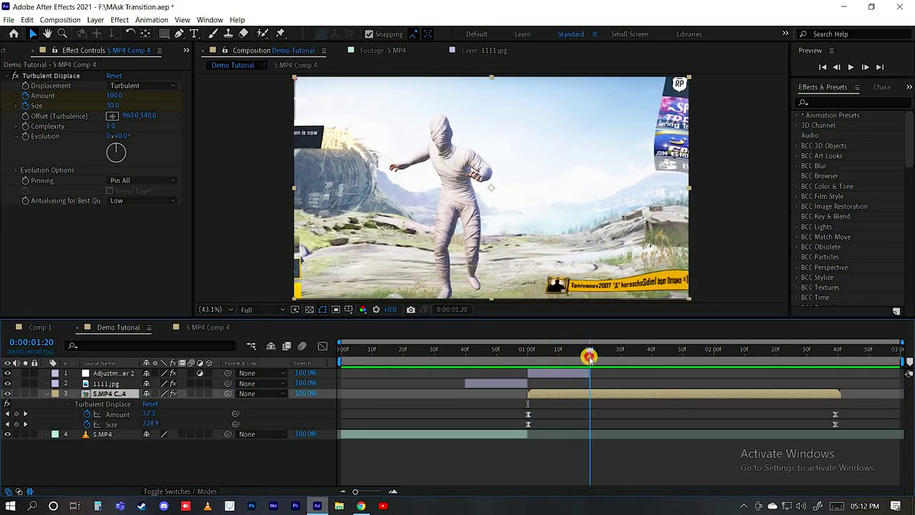